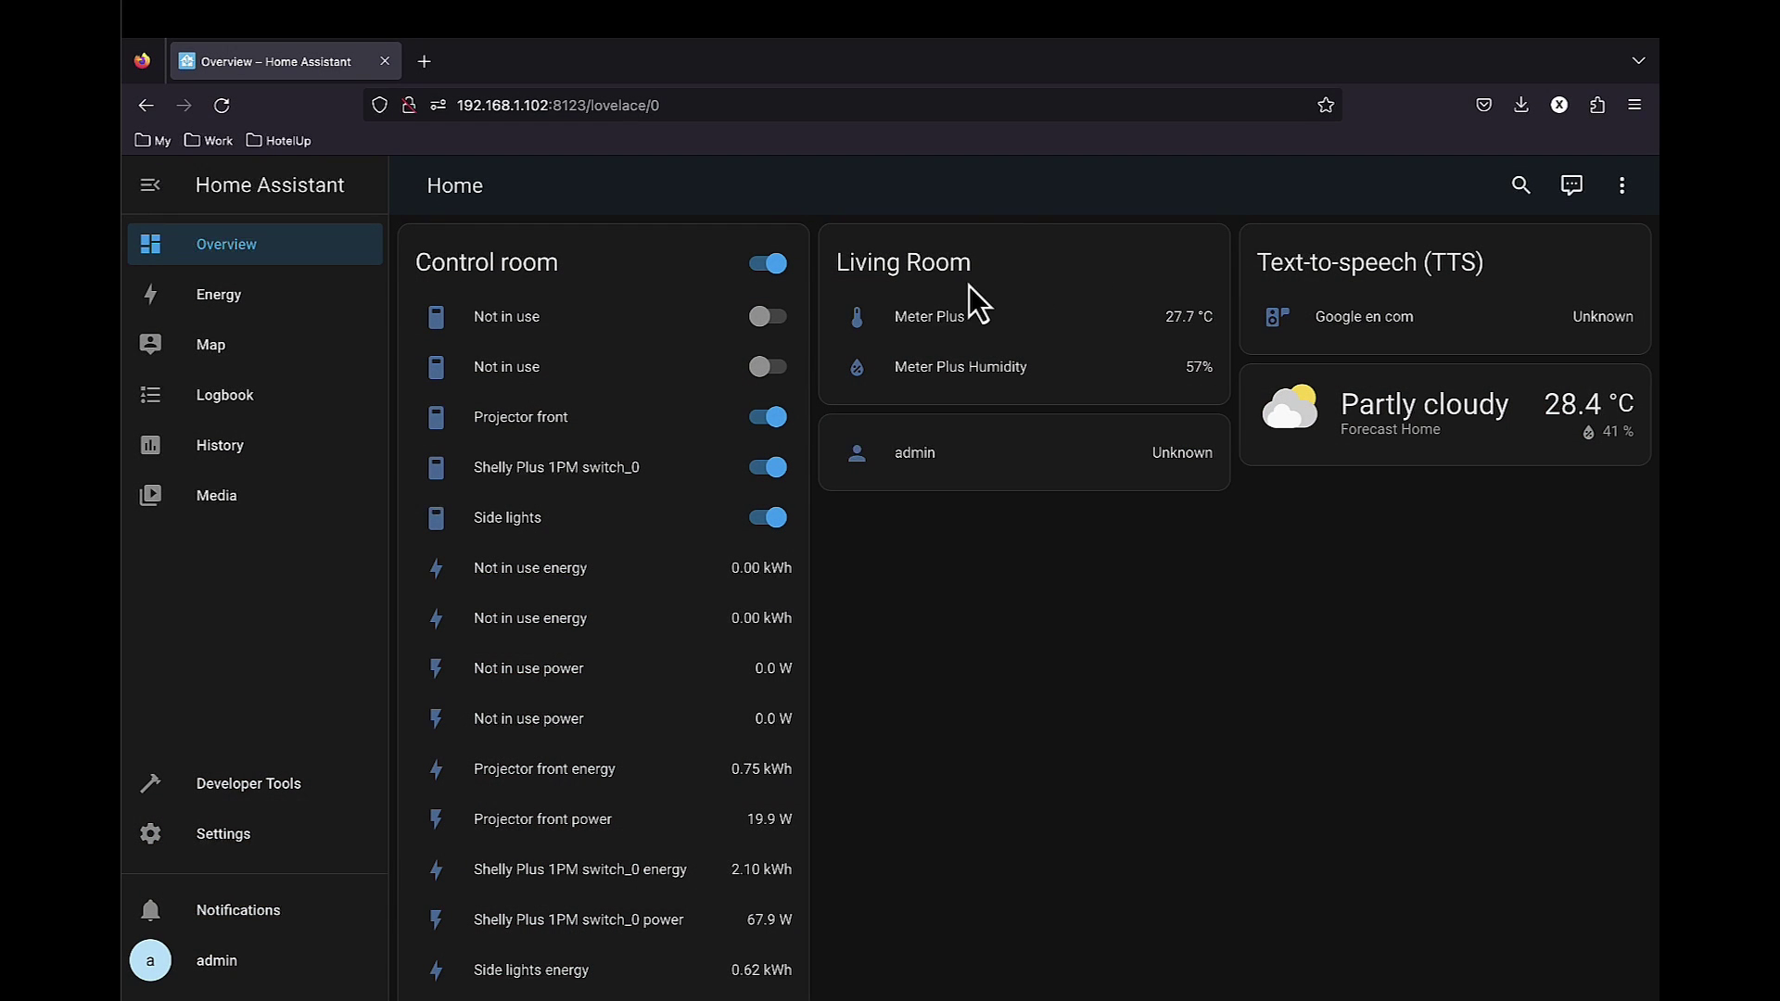
From Settings > Devices & Services, add a new integration by searching 'yolin' and choosing YoLink
{"action": "left_click", "coordinate": [245, 839]}
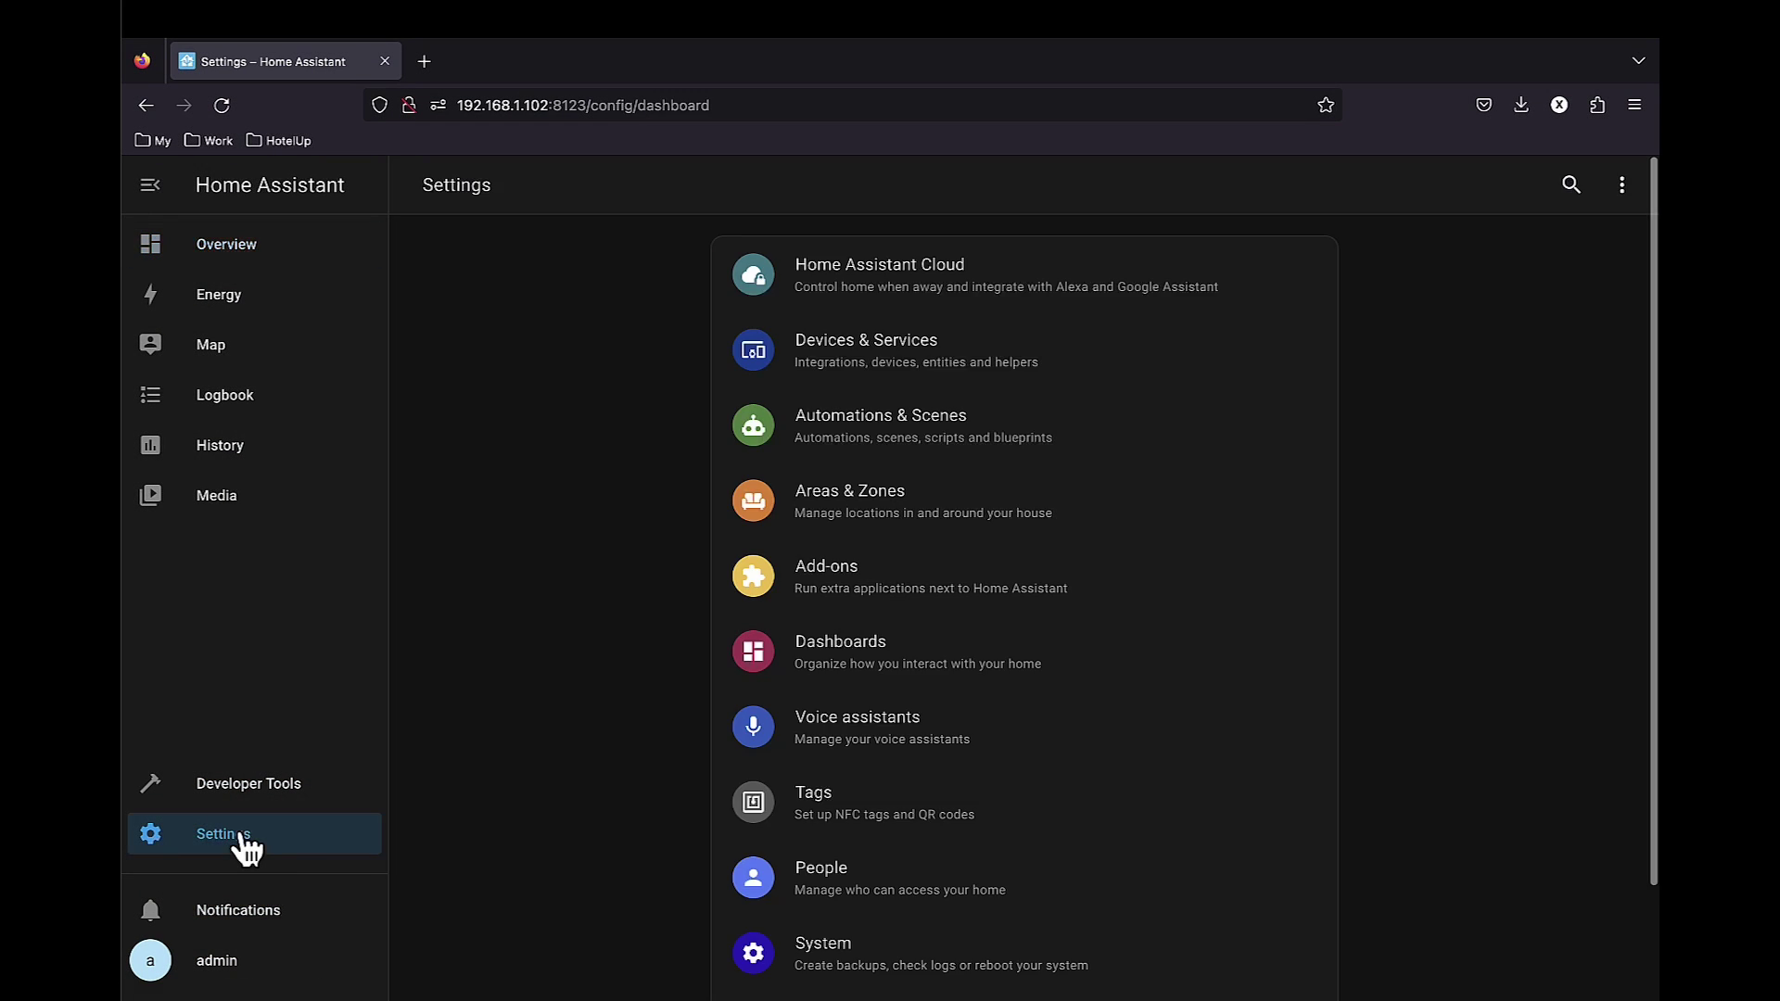
{"action": "left_click", "coordinate": [977, 382]}
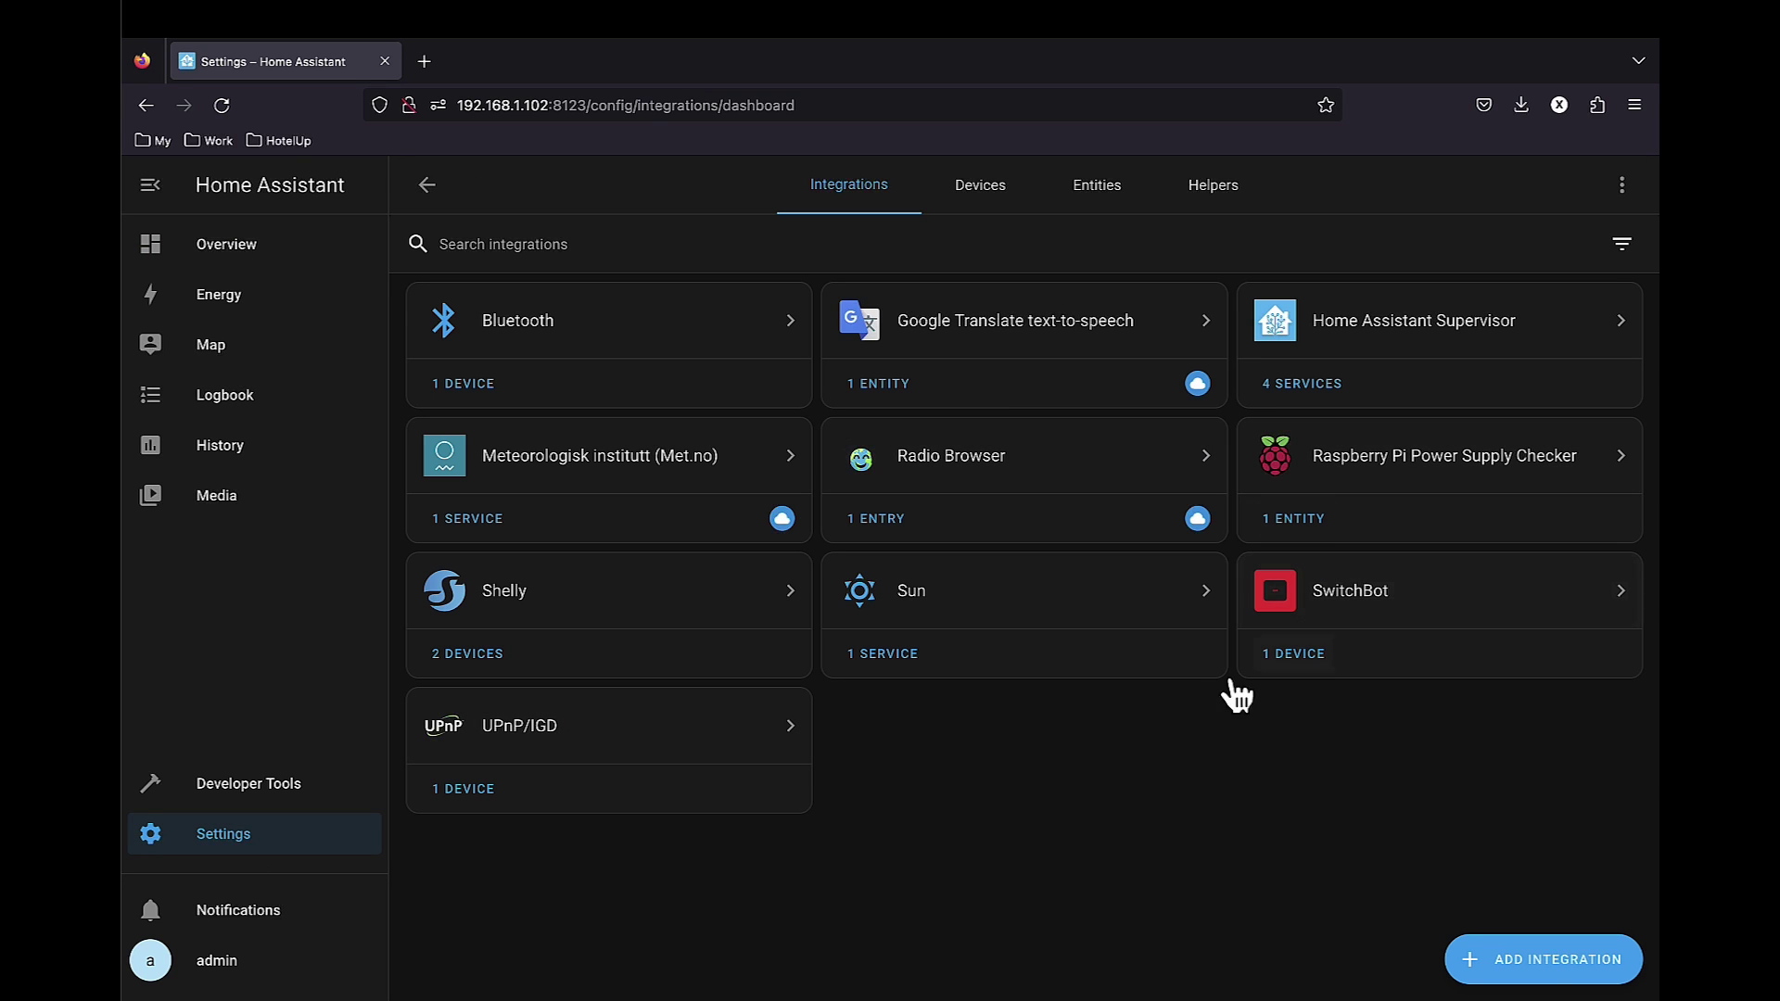
{"action": "left_click", "coordinate": [1546, 964]}
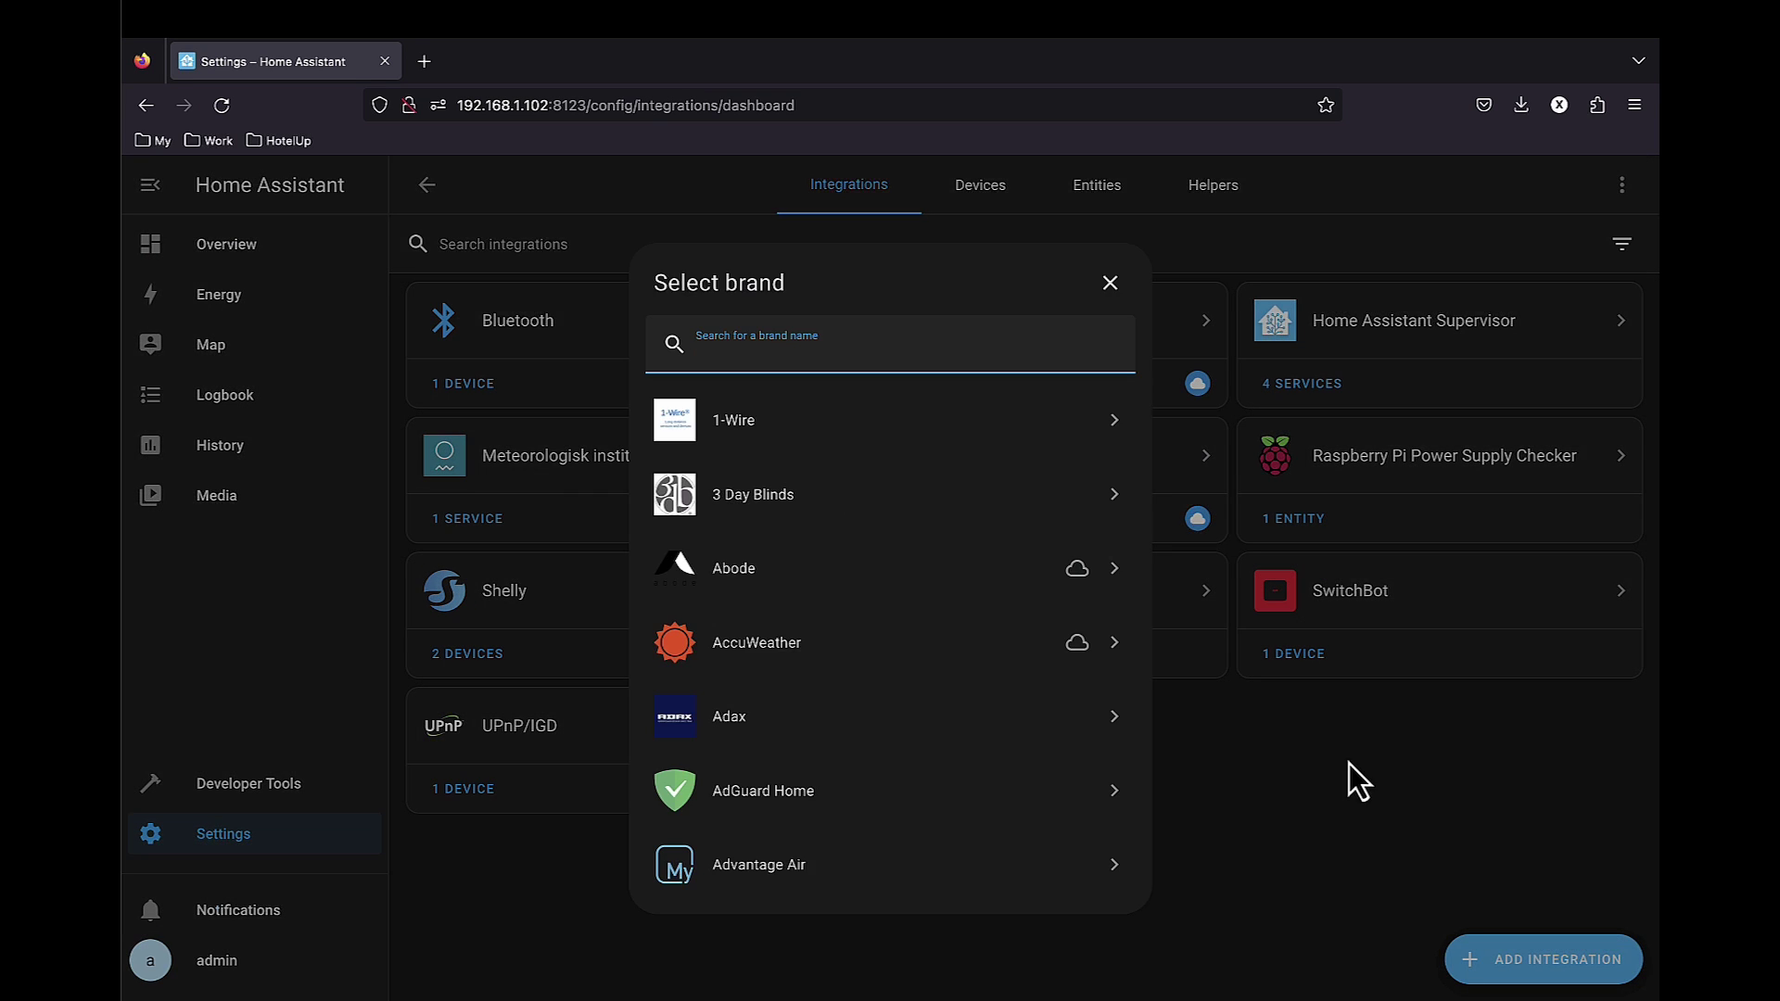
{"action": "type", "text": "yolink"}
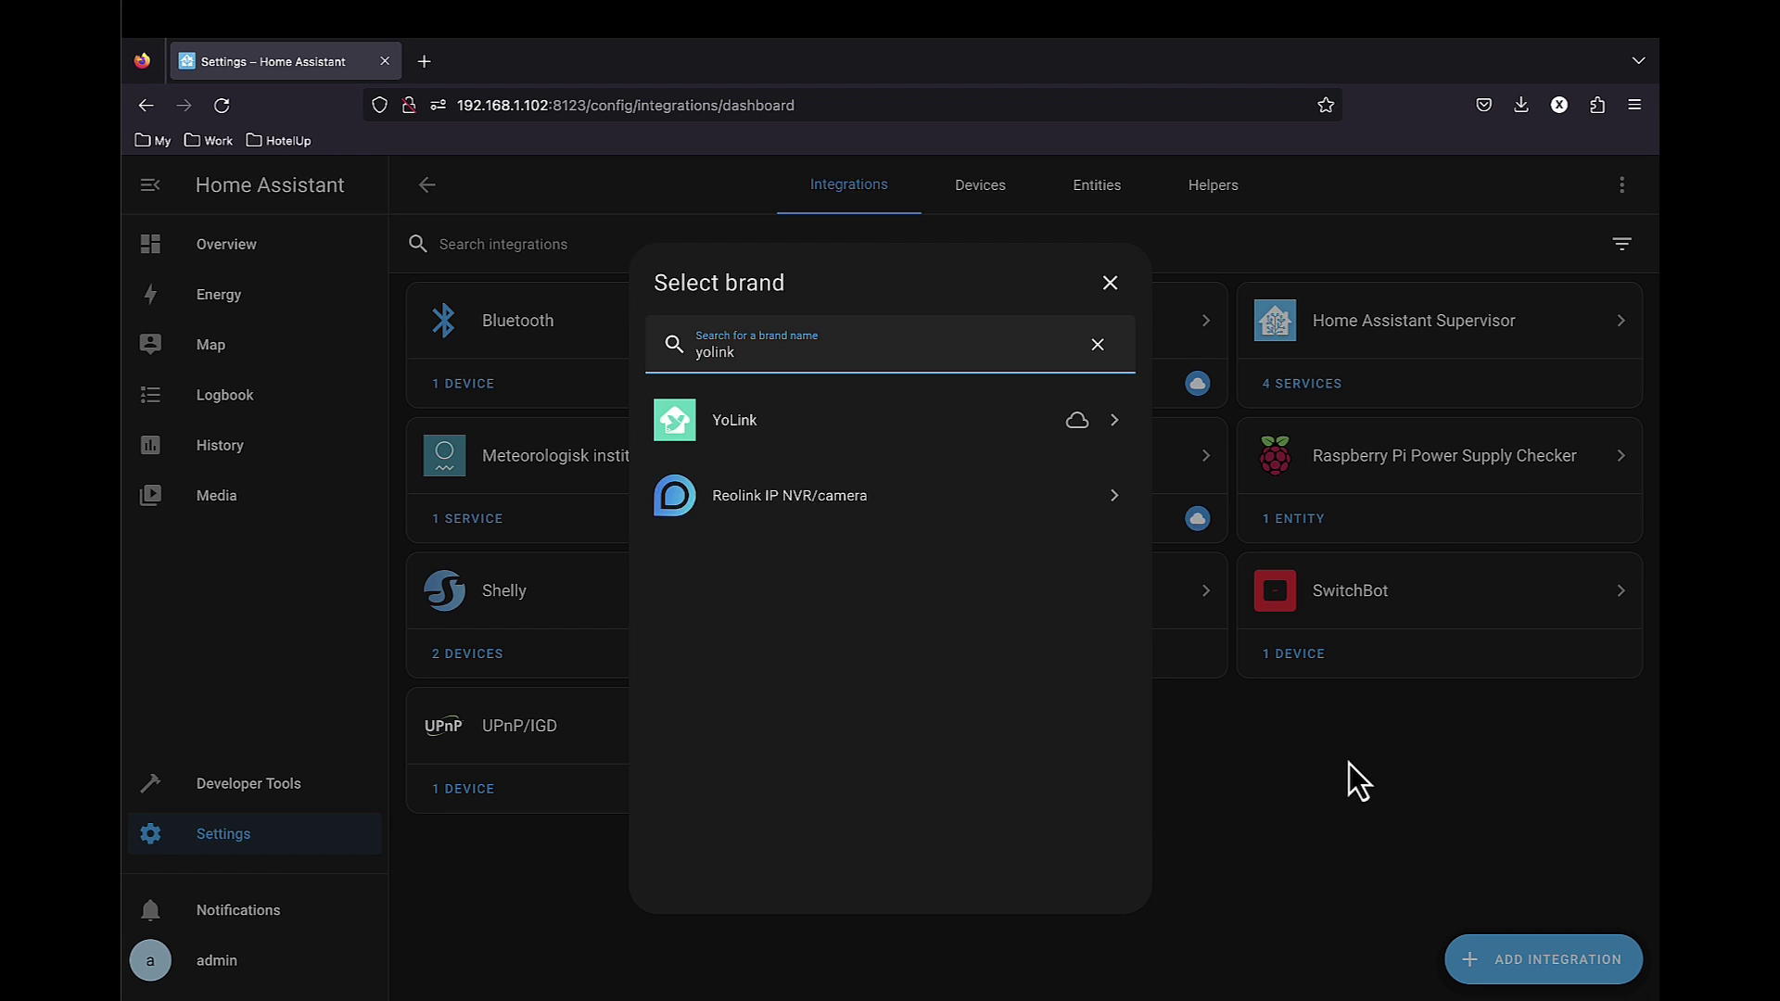
{"action": "left_click", "coordinate": [795, 428]}
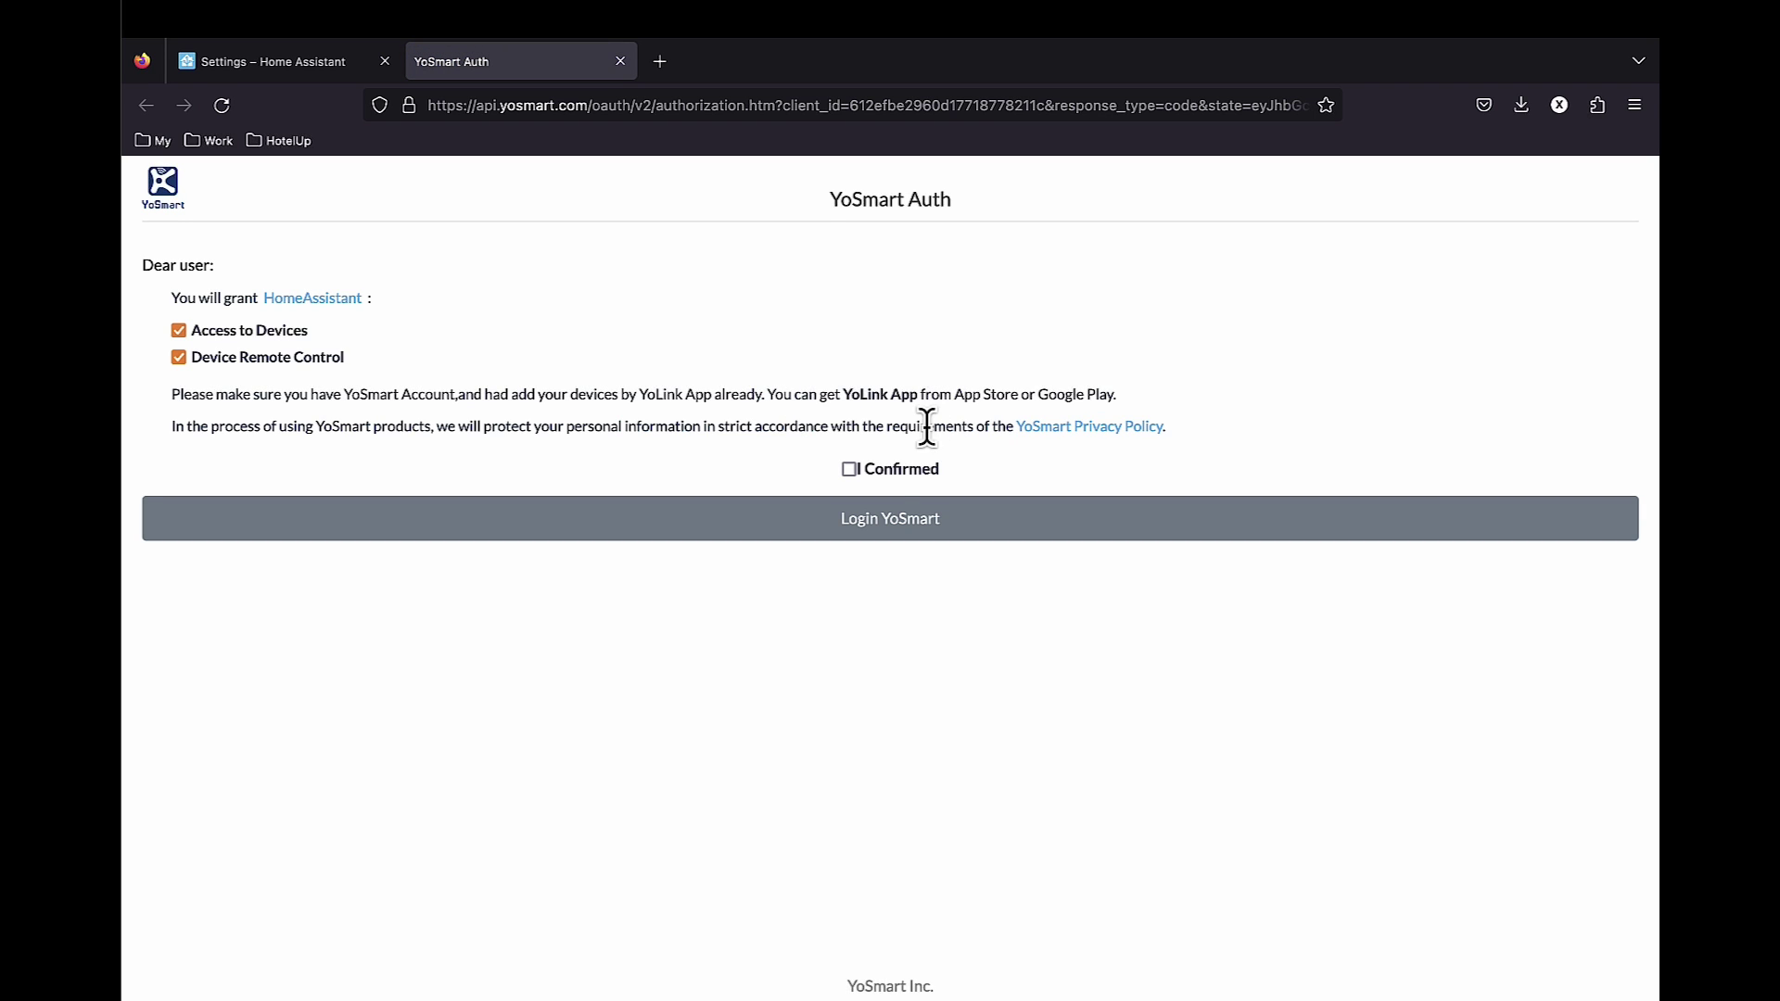
Confirm YoSmart access, log in with the saved YoSmart account, and return to Home Assistant
{"action": "left_click", "coordinate": [851, 472]}
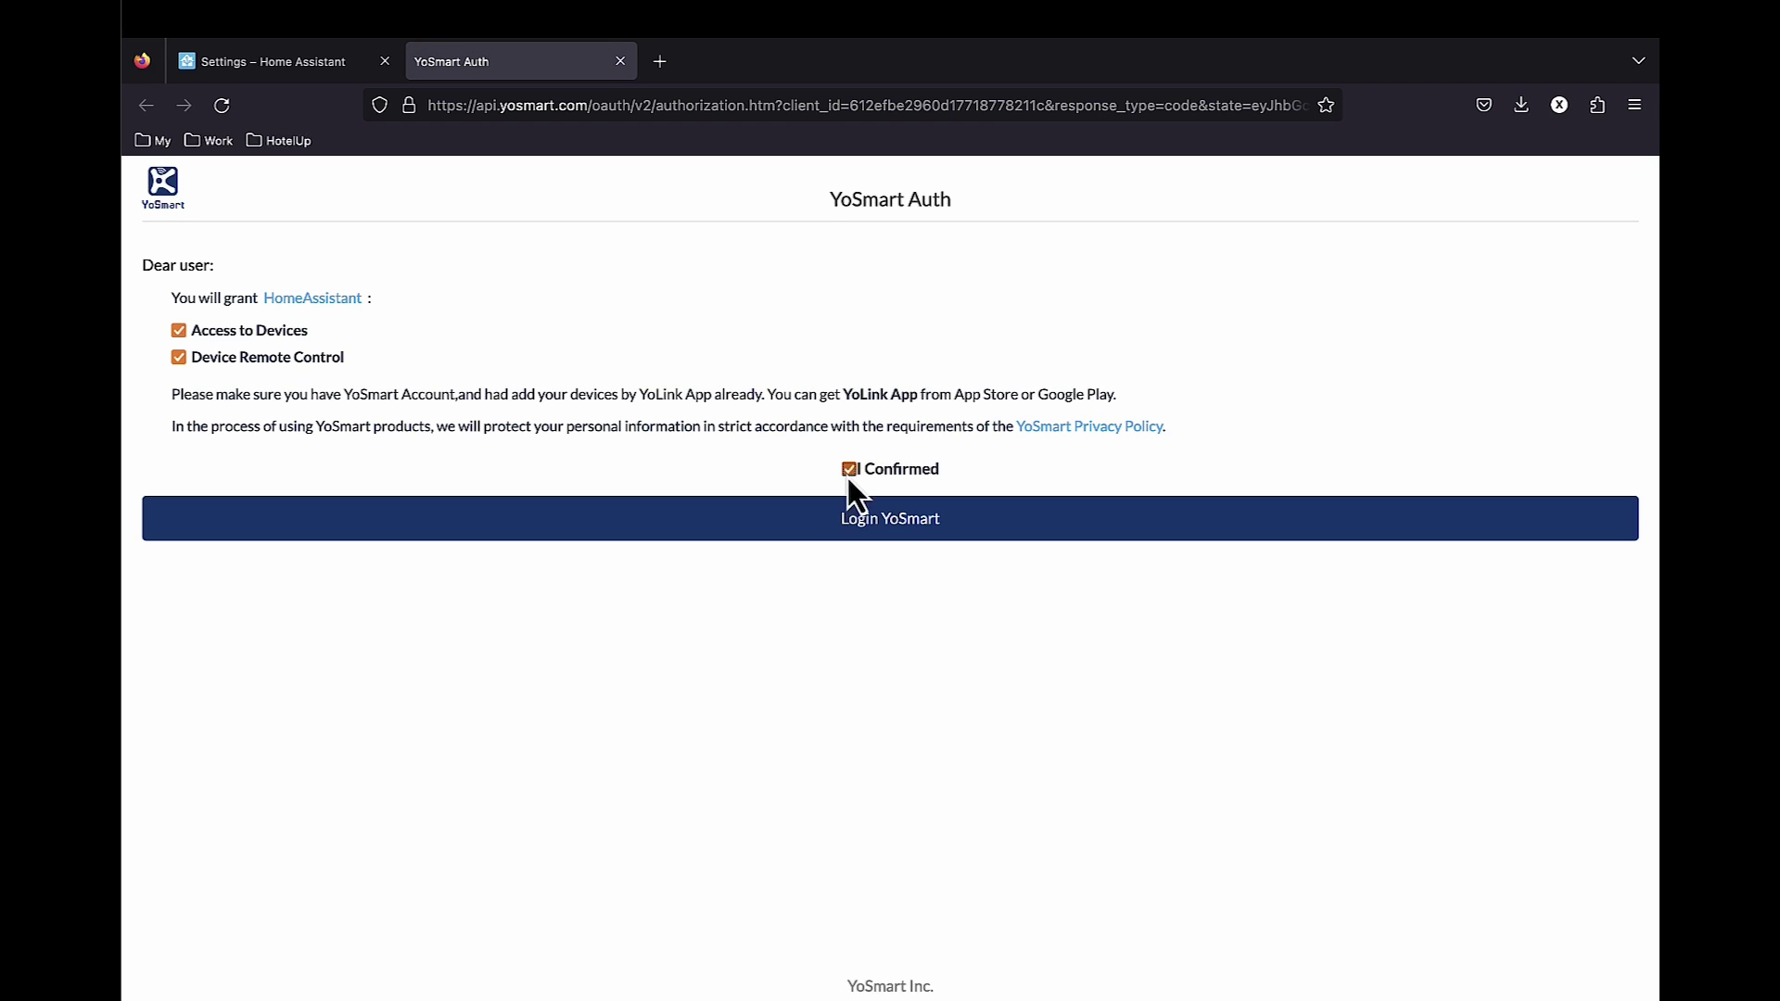
{"action": "left_click", "coordinate": [860, 528]}
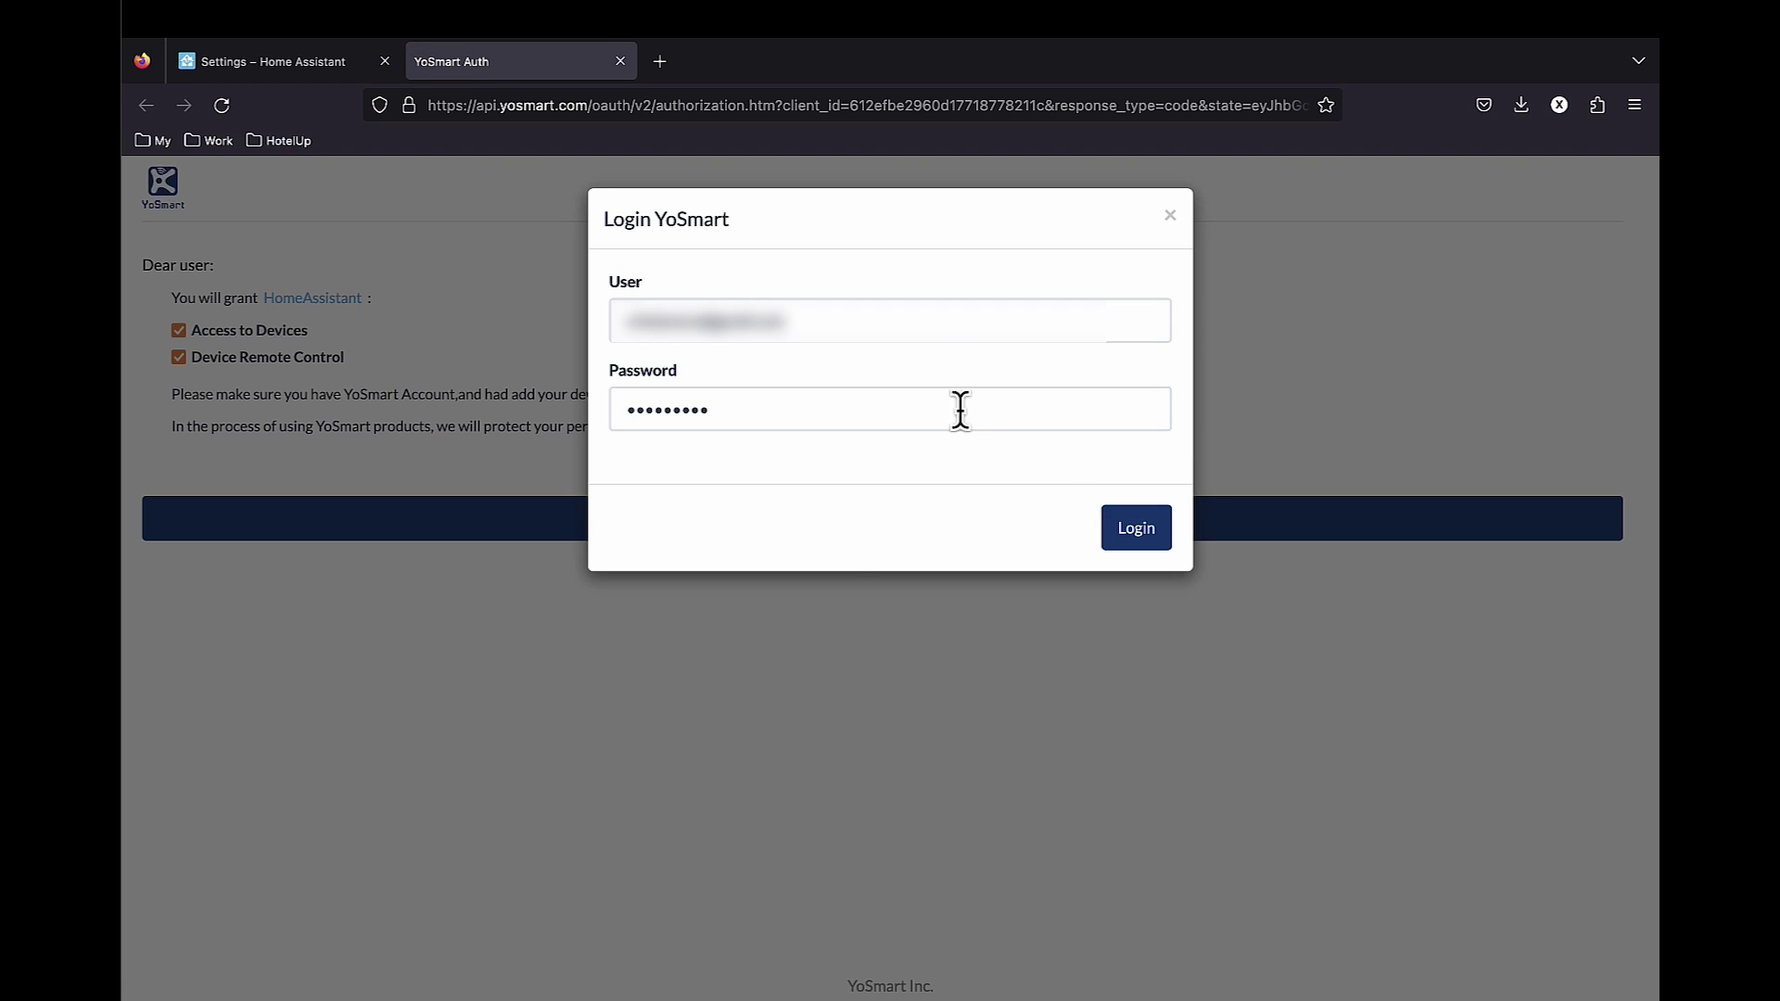
{"action": "left_click", "coordinate": [1145, 525]}
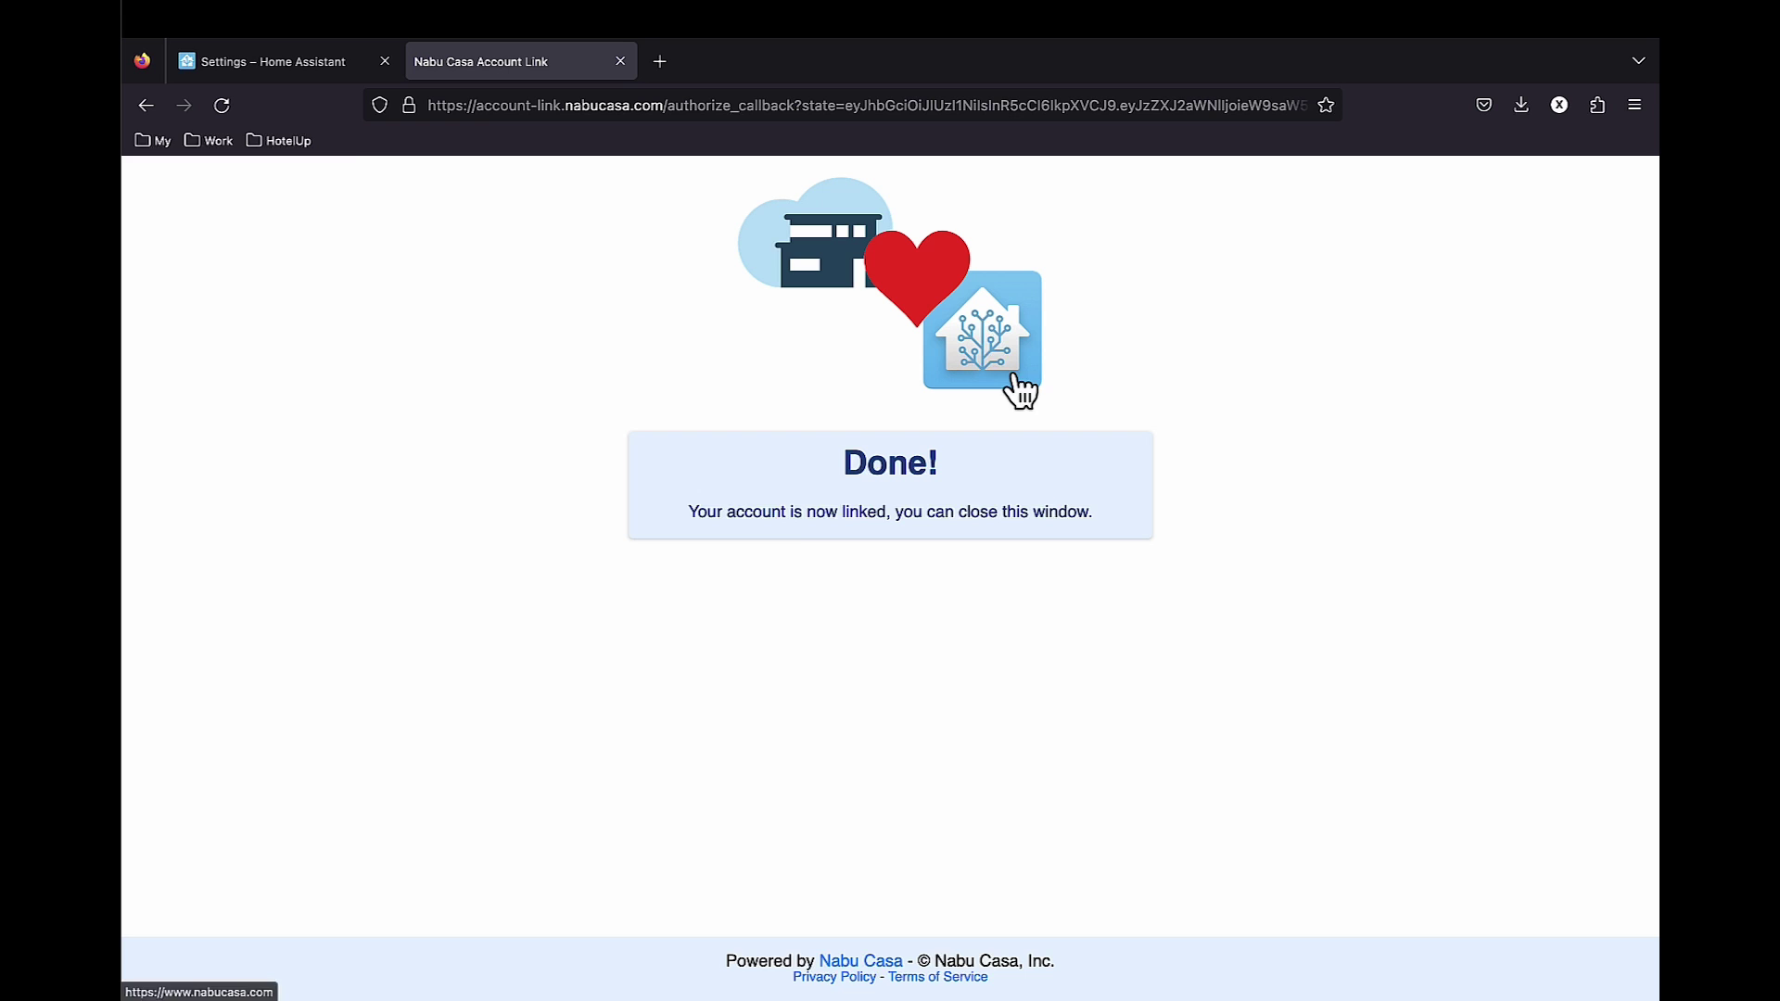
{"action": "left_click", "coordinate": [307, 72]}
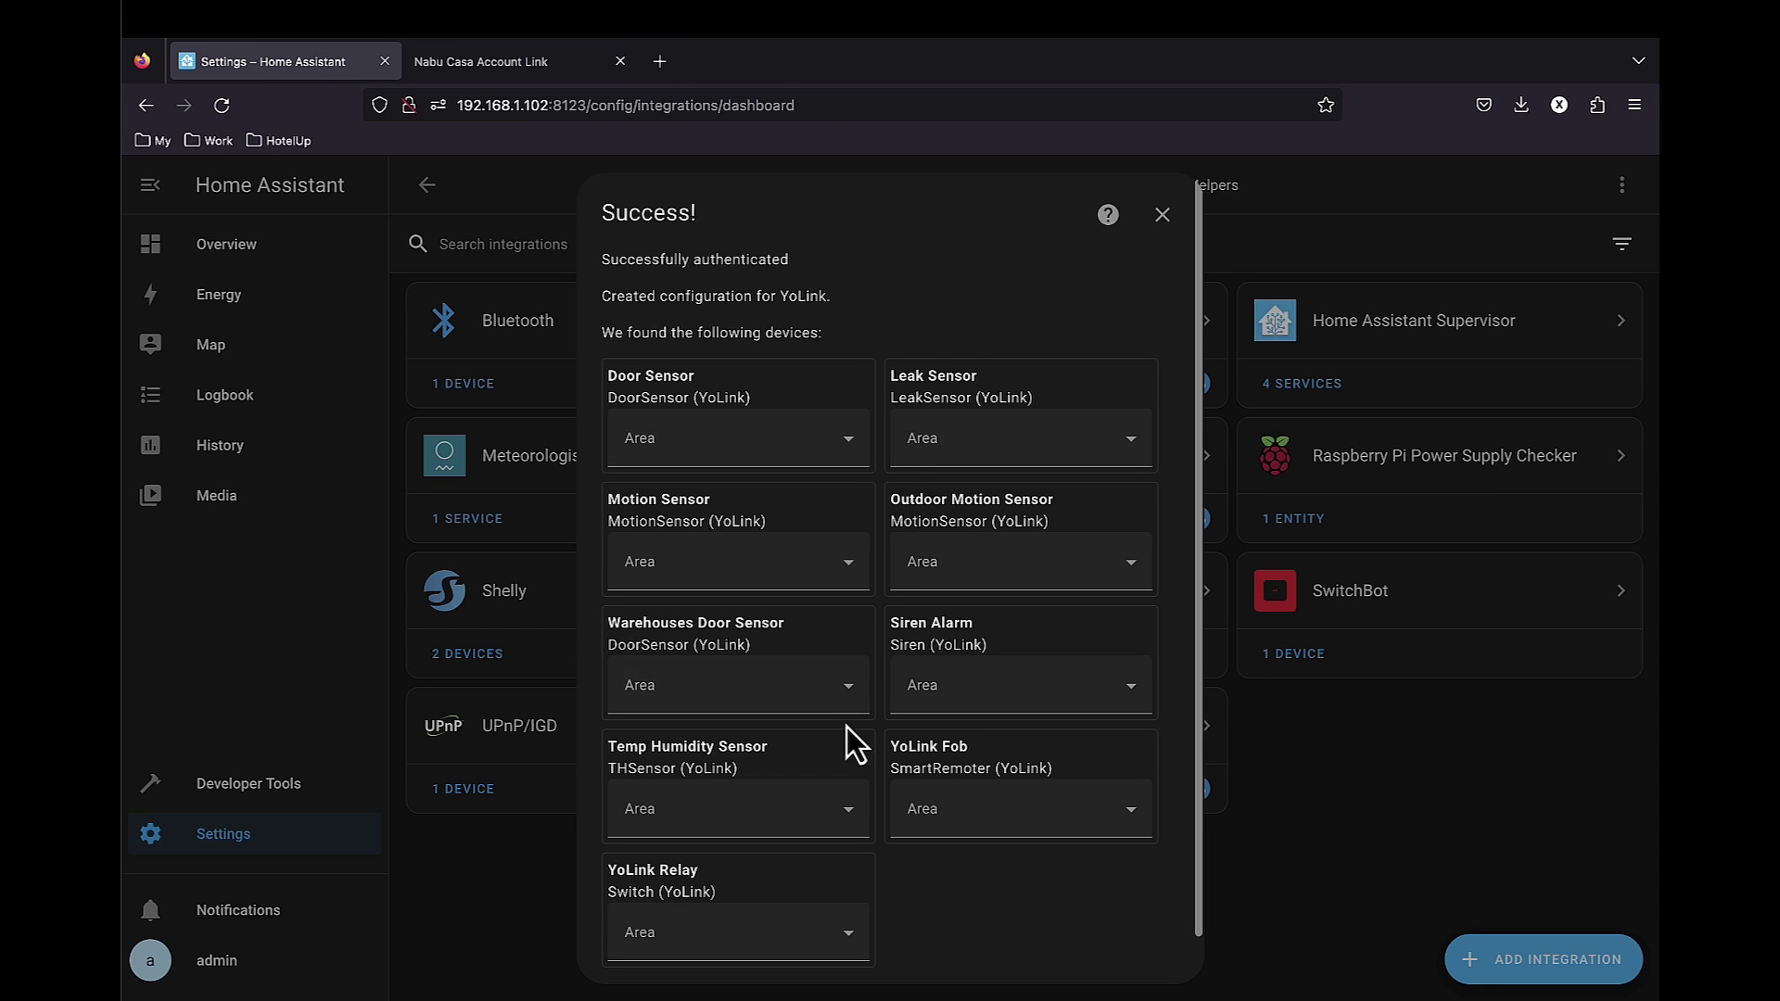
Finish the YoLink setup and open the YoLink integration page showing 9 devices and 28 entities
{"action": "scroll", "coordinate": [847, 726], "scroll_direction": "down", "scroll_amount": 1}
{"action": "scroll", "coordinate": [847, 727], "scroll_direction": "up", "scroll_amount": 1}
{"action": "scroll", "coordinate": [998, 762], "scroll_direction": "down", "scroll_amount": 1}
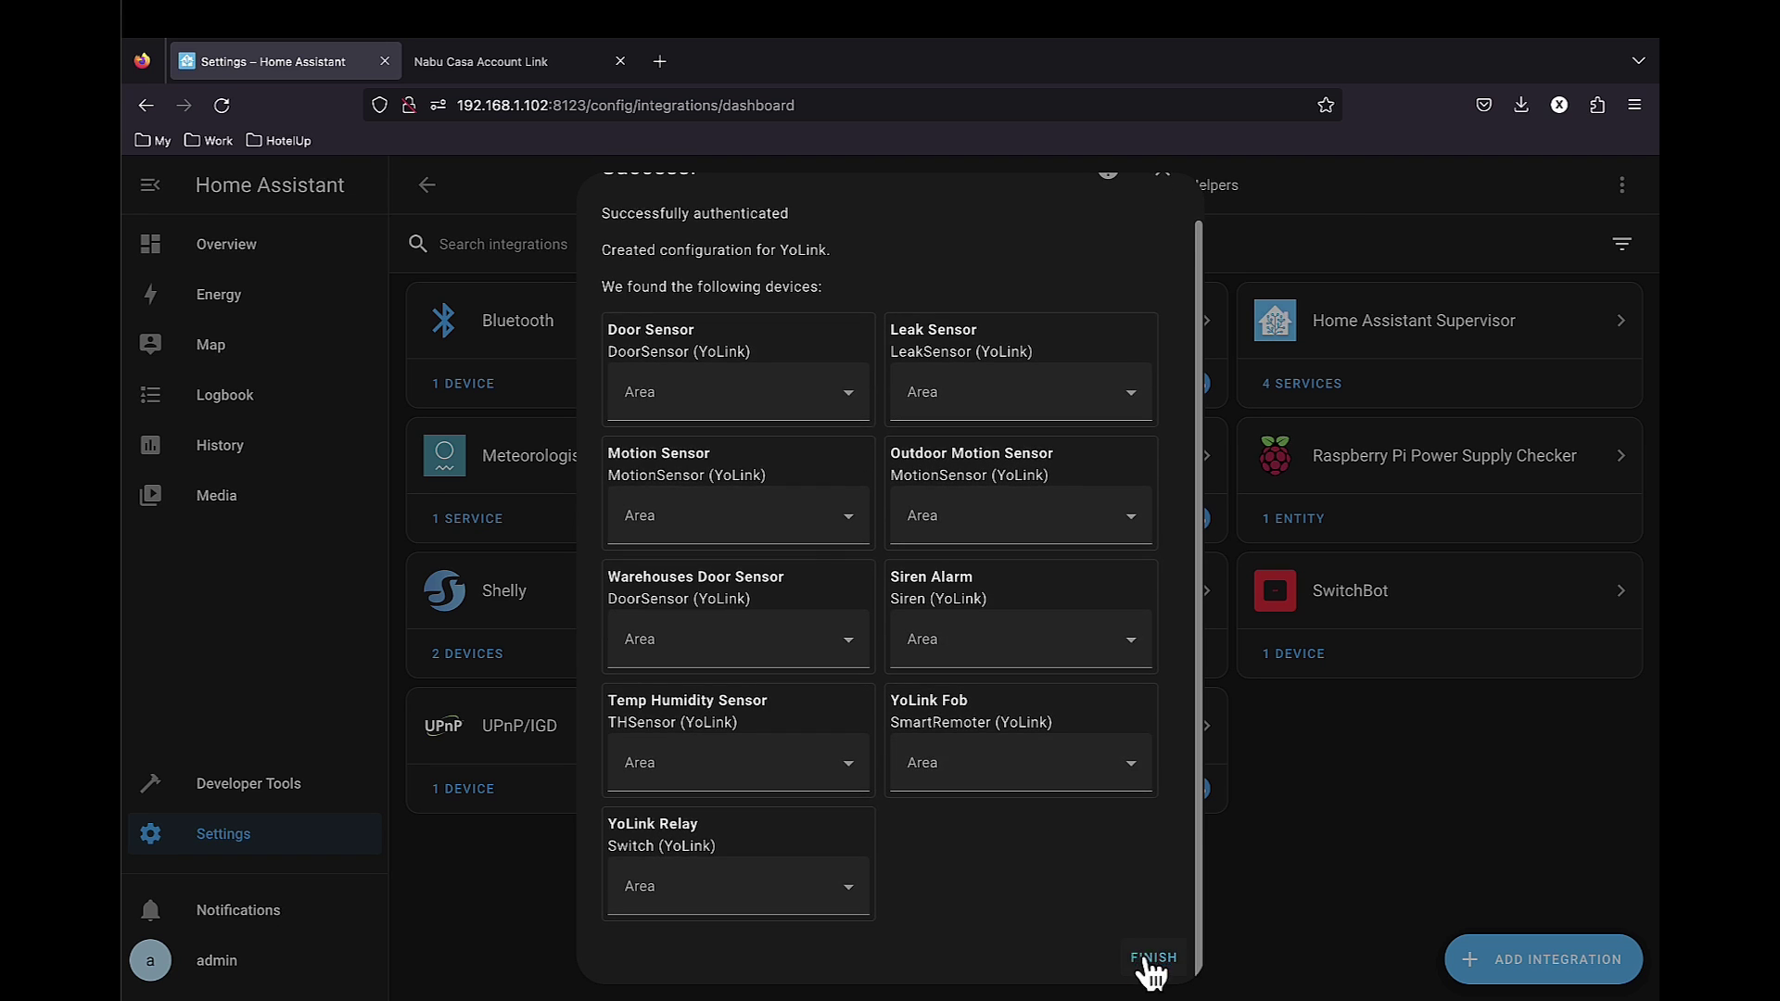
{"action": "left_click", "coordinate": [1152, 958]}
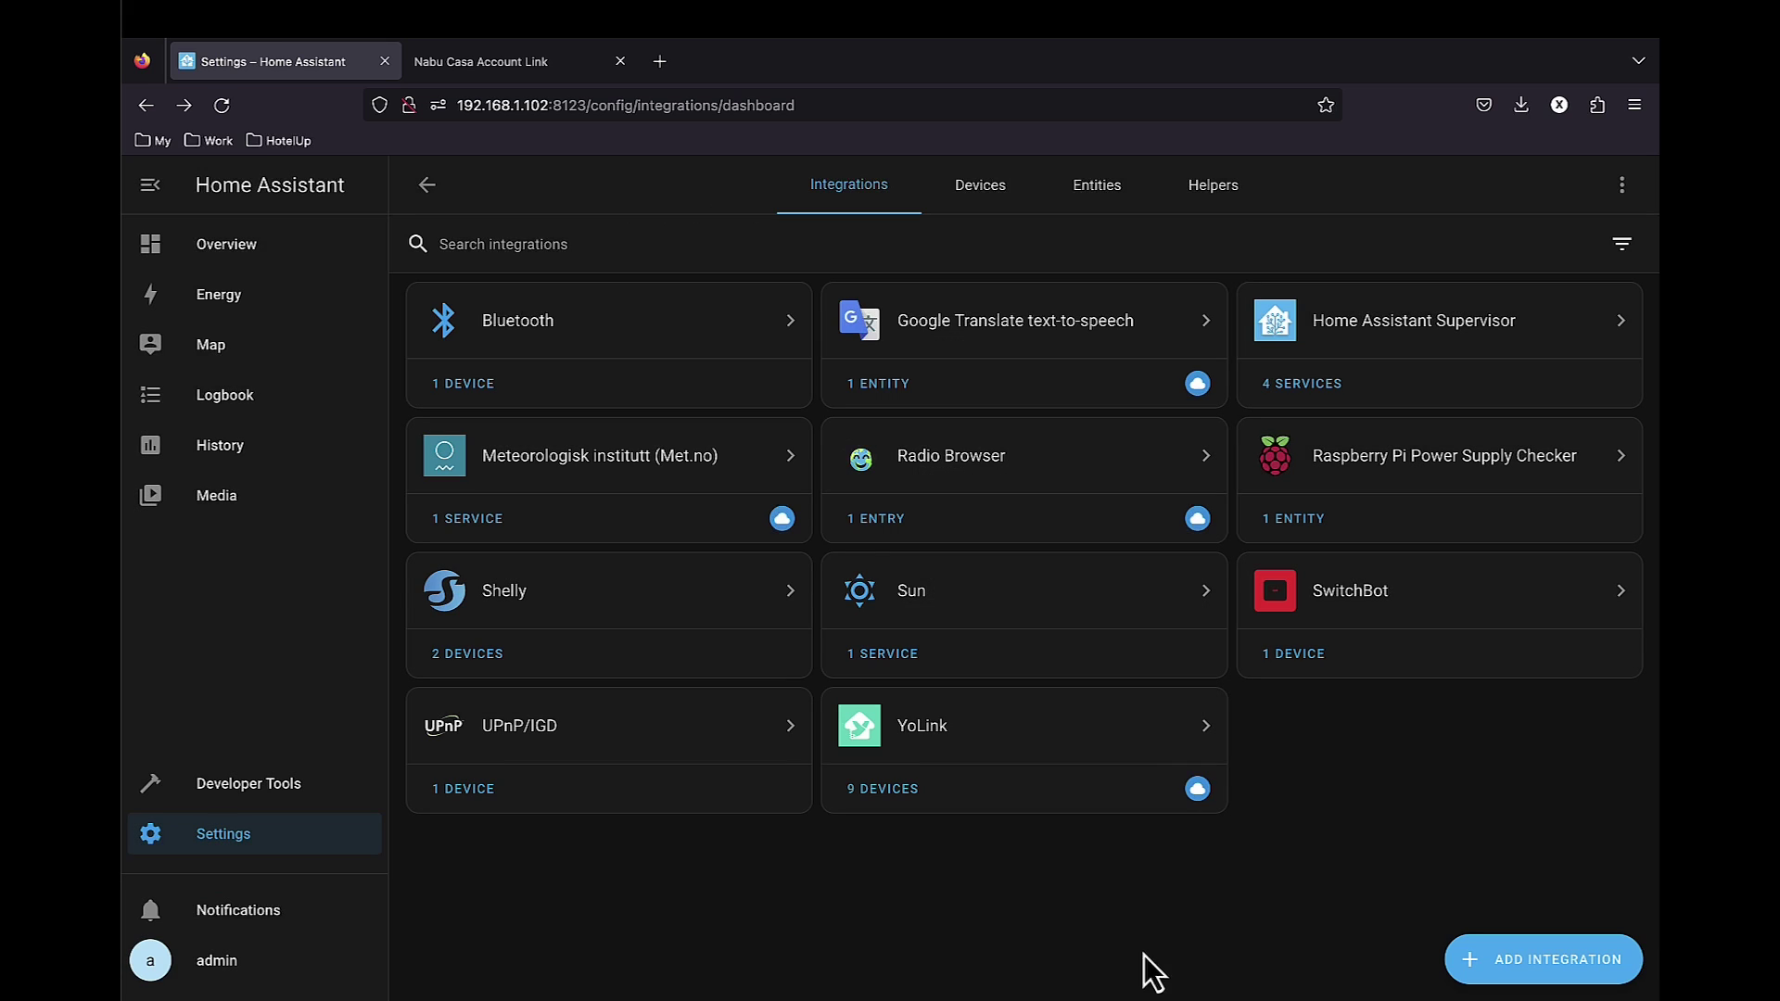
{"action": "left_click", "coordinate": [923, 730]}
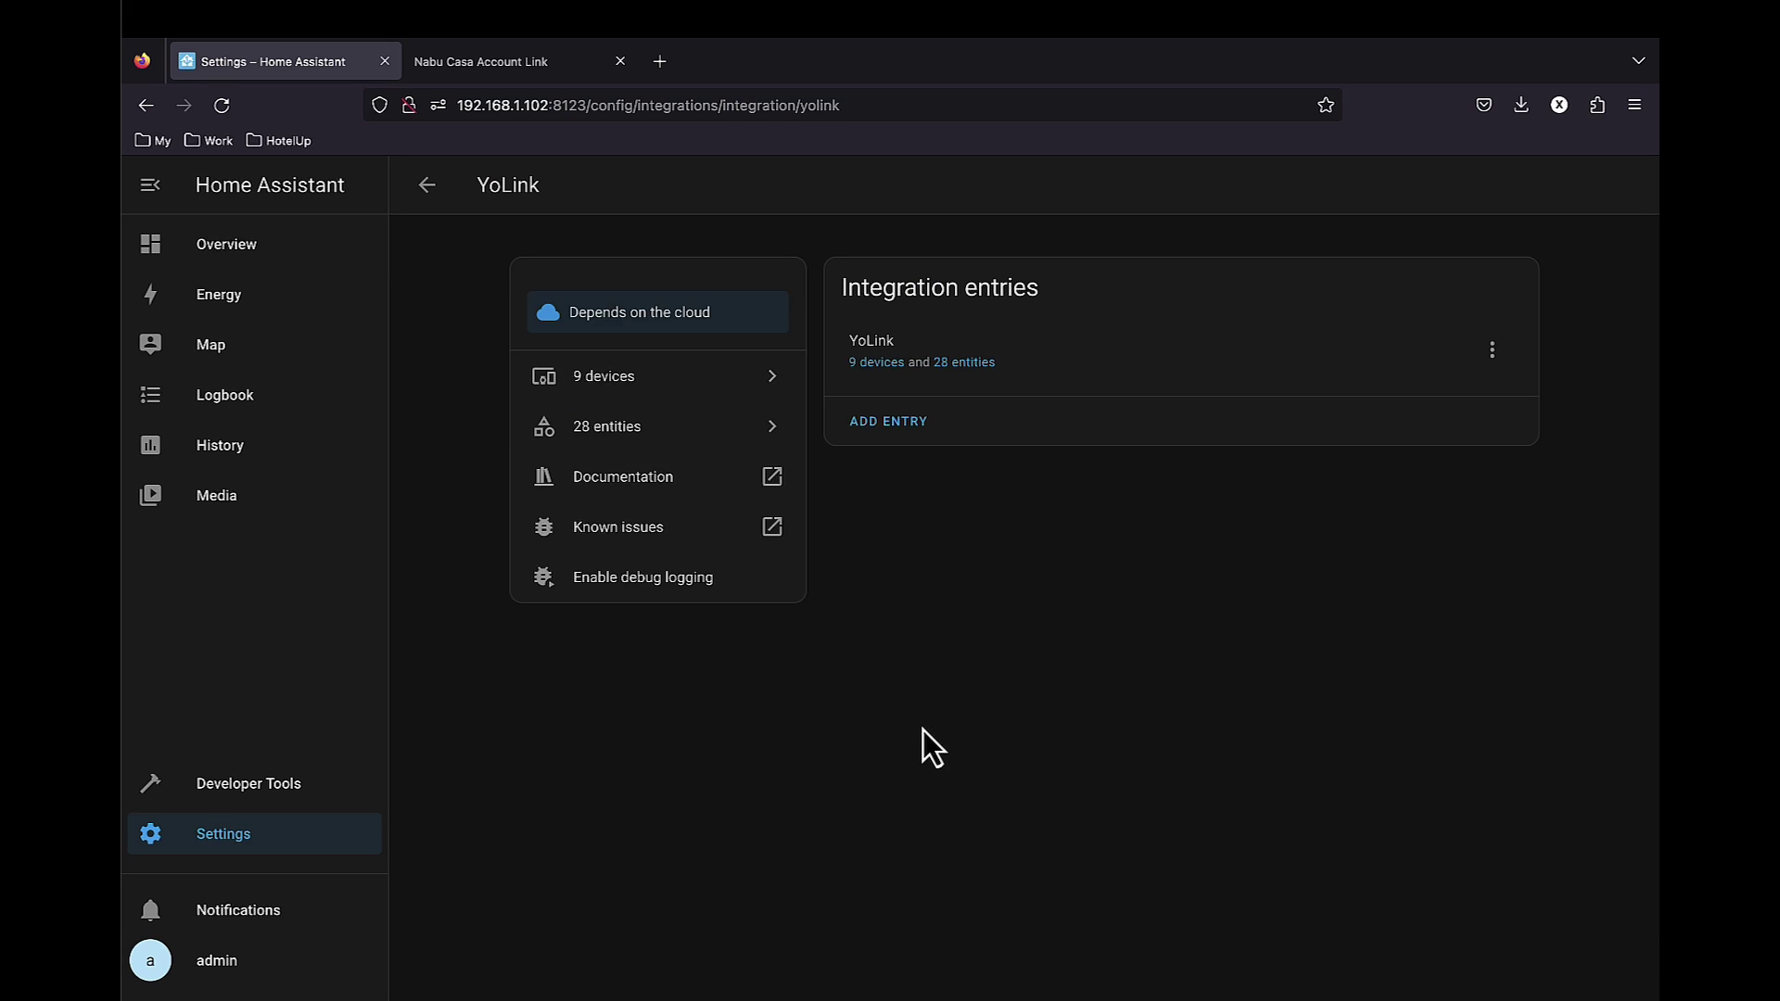
List the nine YoLink devices and inspect the Door Sensor and Leak Sensor pages
{"action": "left_click", "coordinate": [869, 367]}
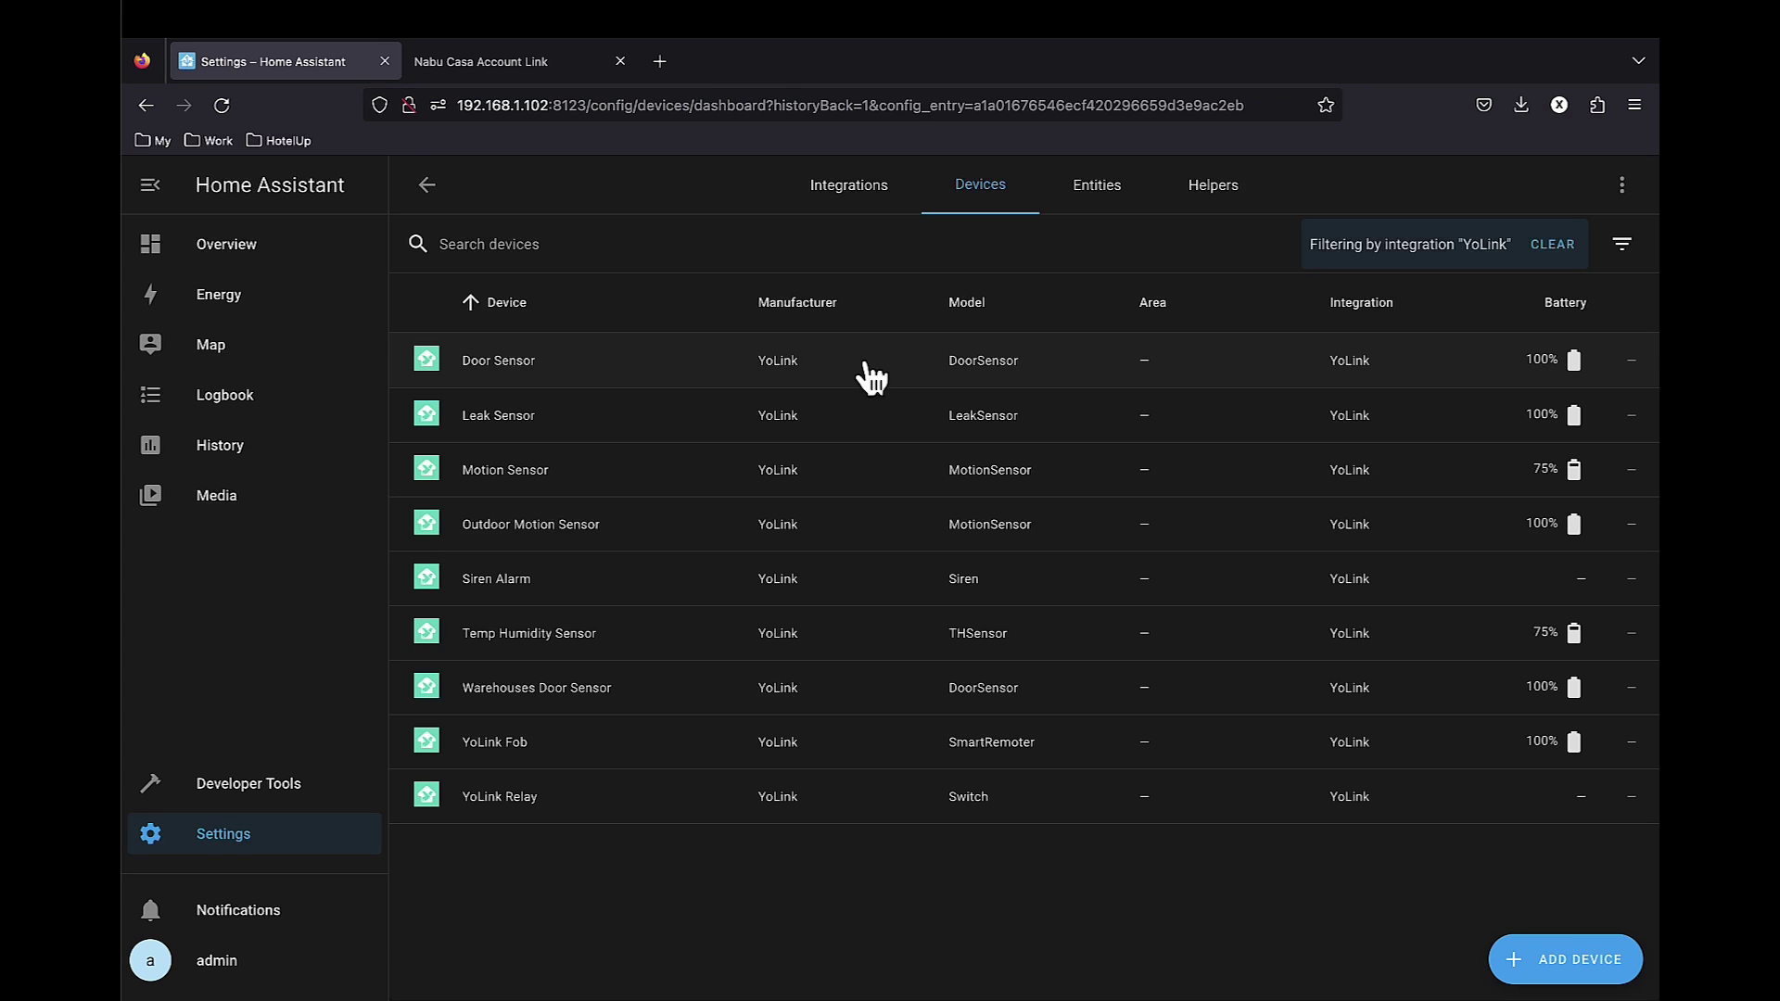
{"action": "left_click", "coordinate": [492, 380]}
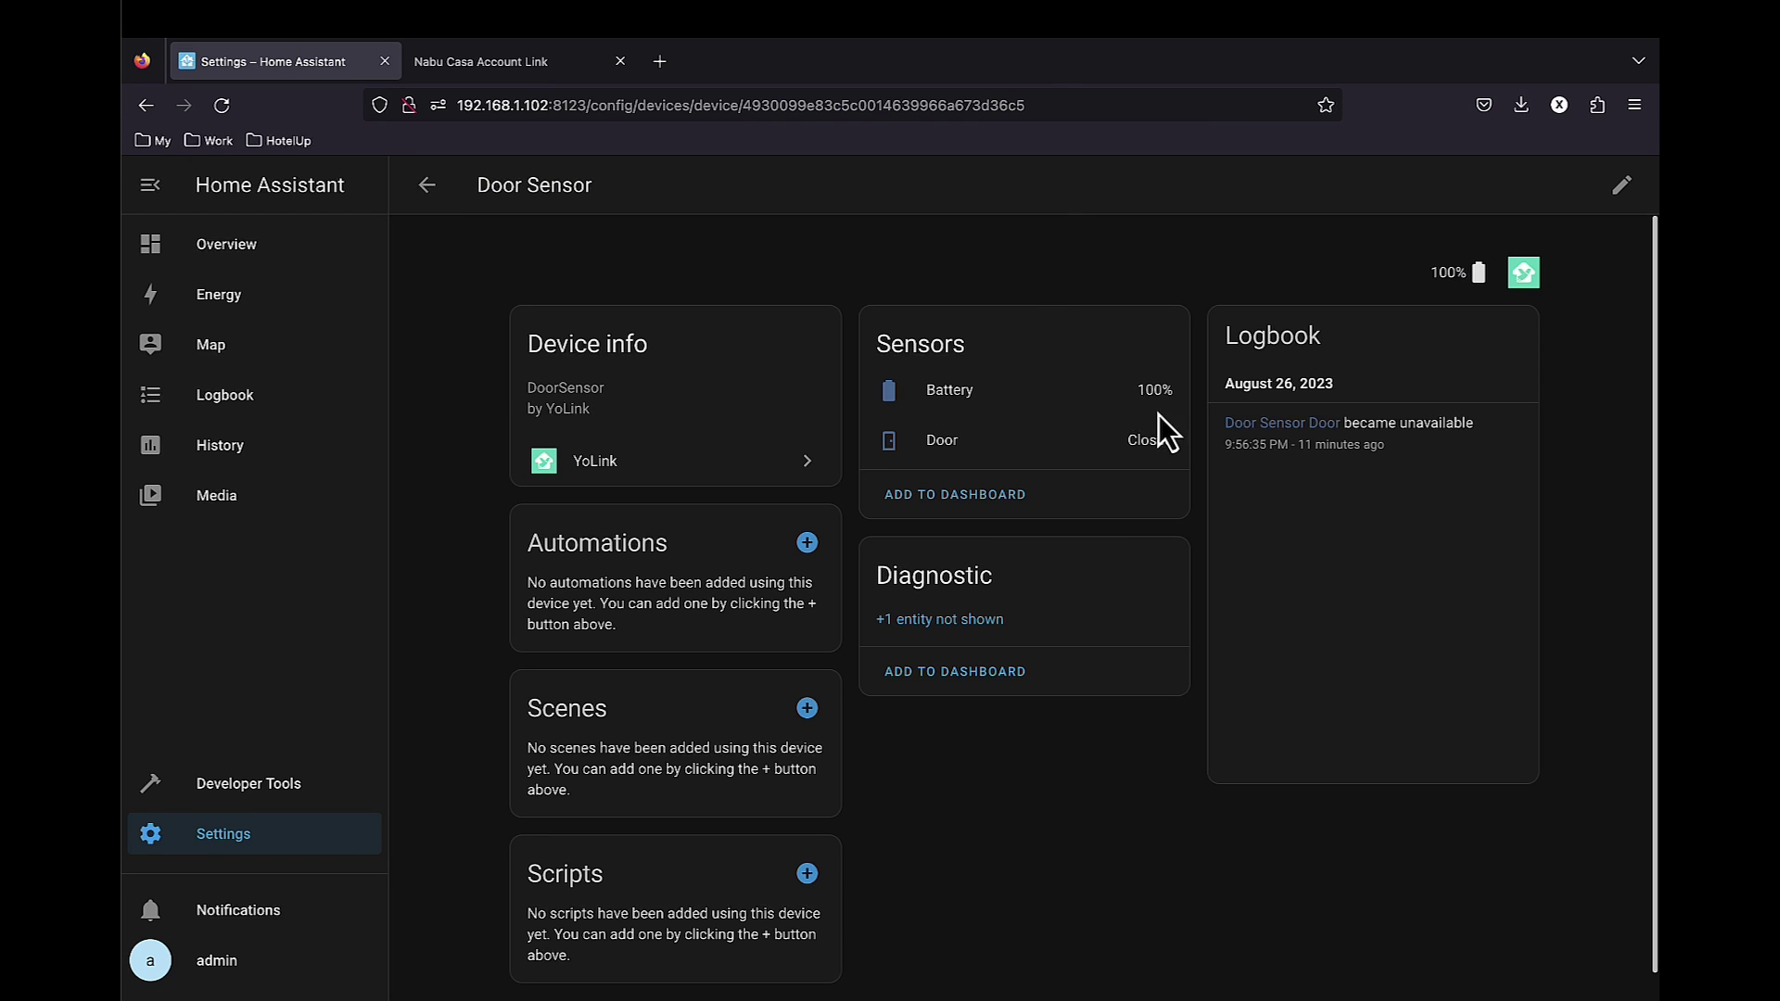
{"action": "left_click", "coordinate": [428, 187]}
{"action": "left_click", "coordinate": [519, 424]}
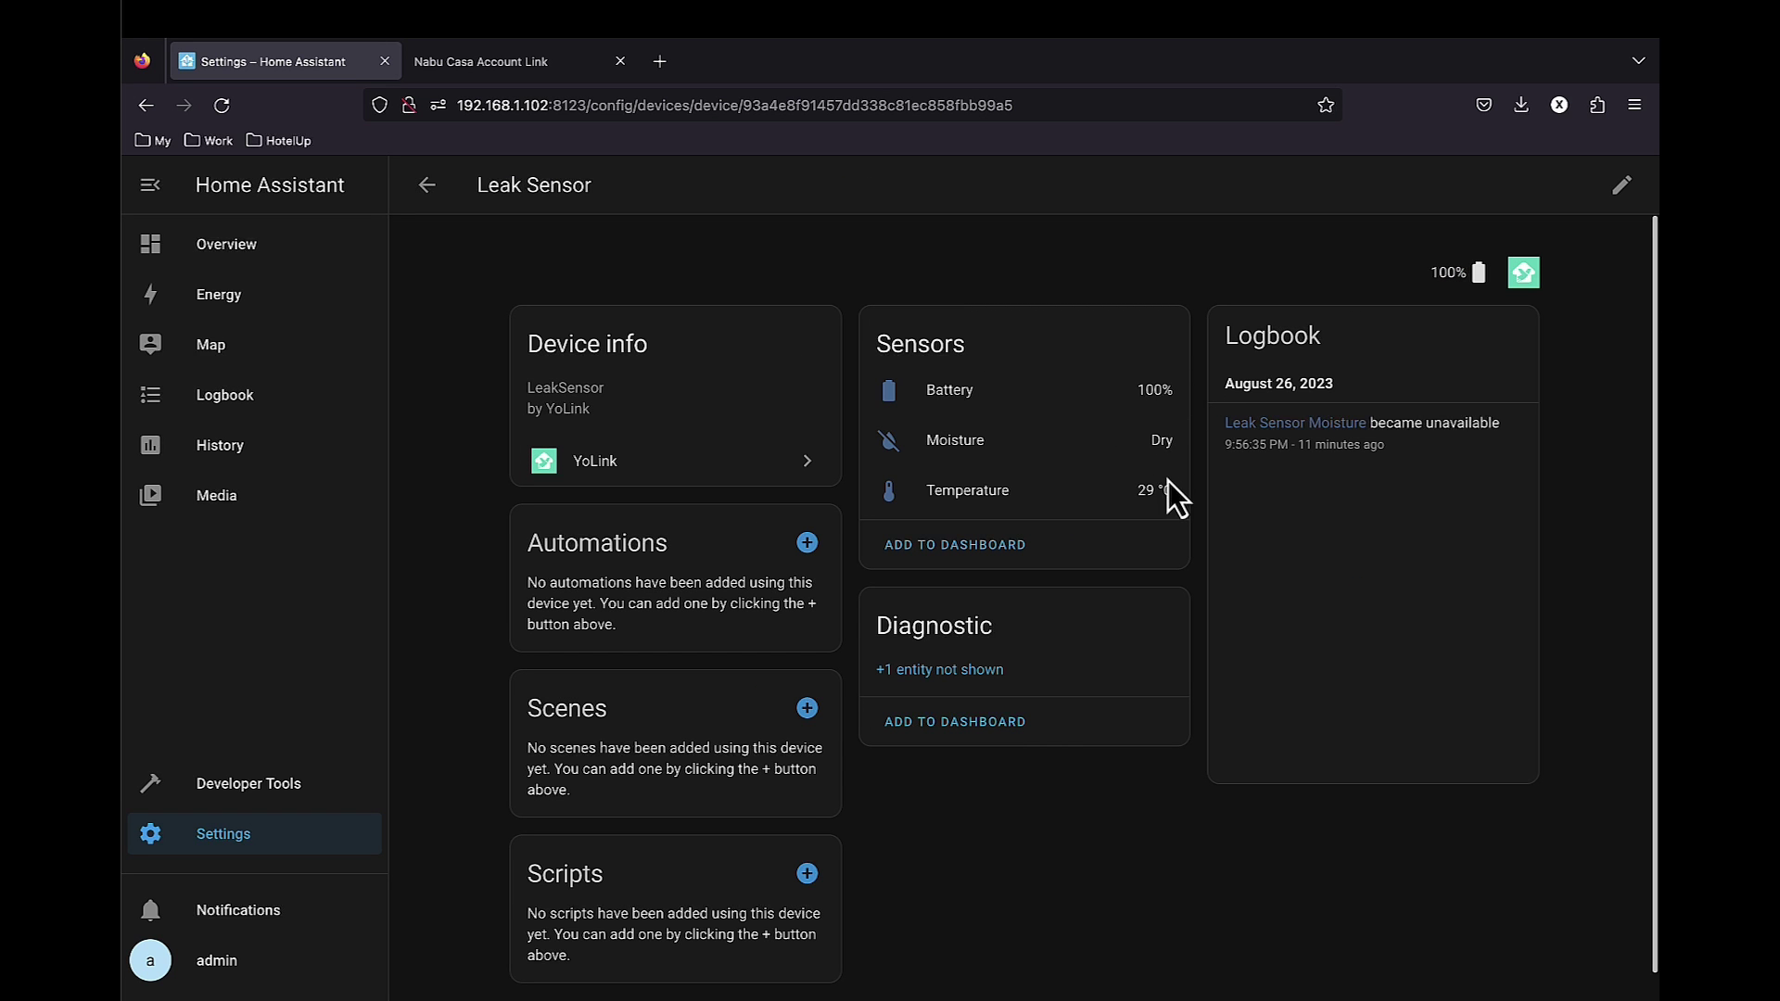
{"action": "left_click", "coordinate": [443, 188]}
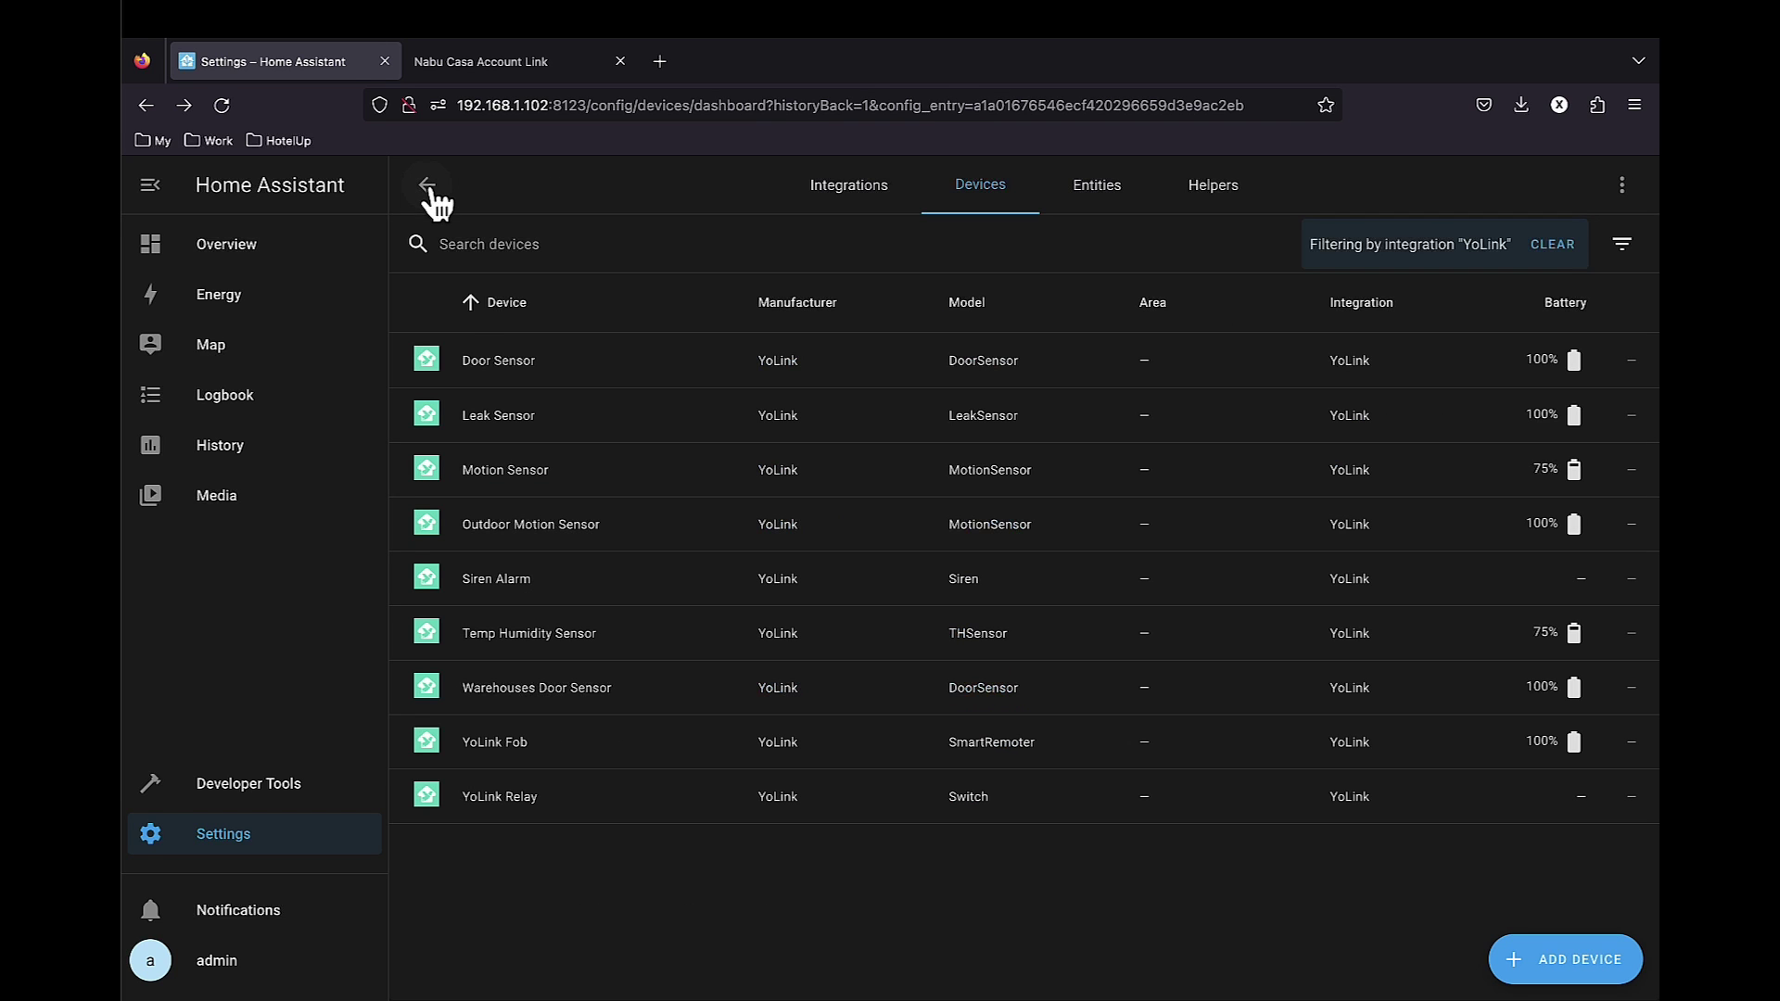
Inspect the Motion Sensor, Outdoor Motion Sensor and Siren Alarm pages, returning to the device list
{"action": "left_click", "coordinate": [495, 471]}
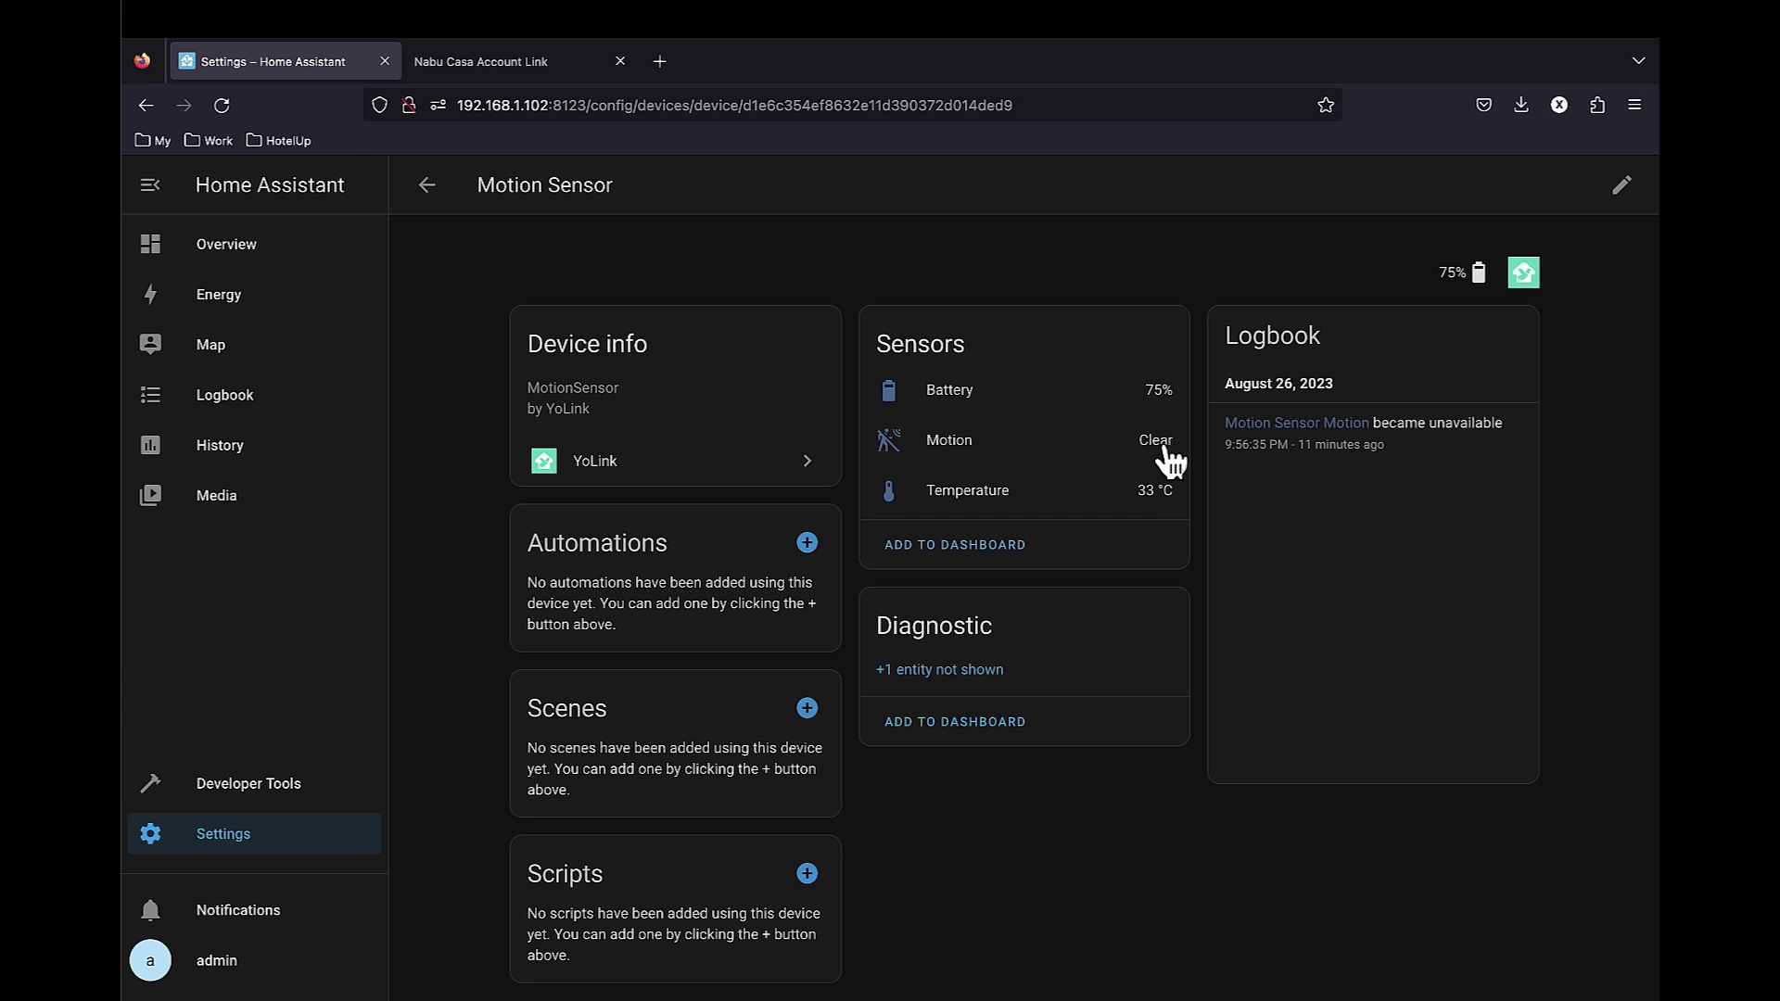
{"action": "left_click", "coordinate": [427, 187]}
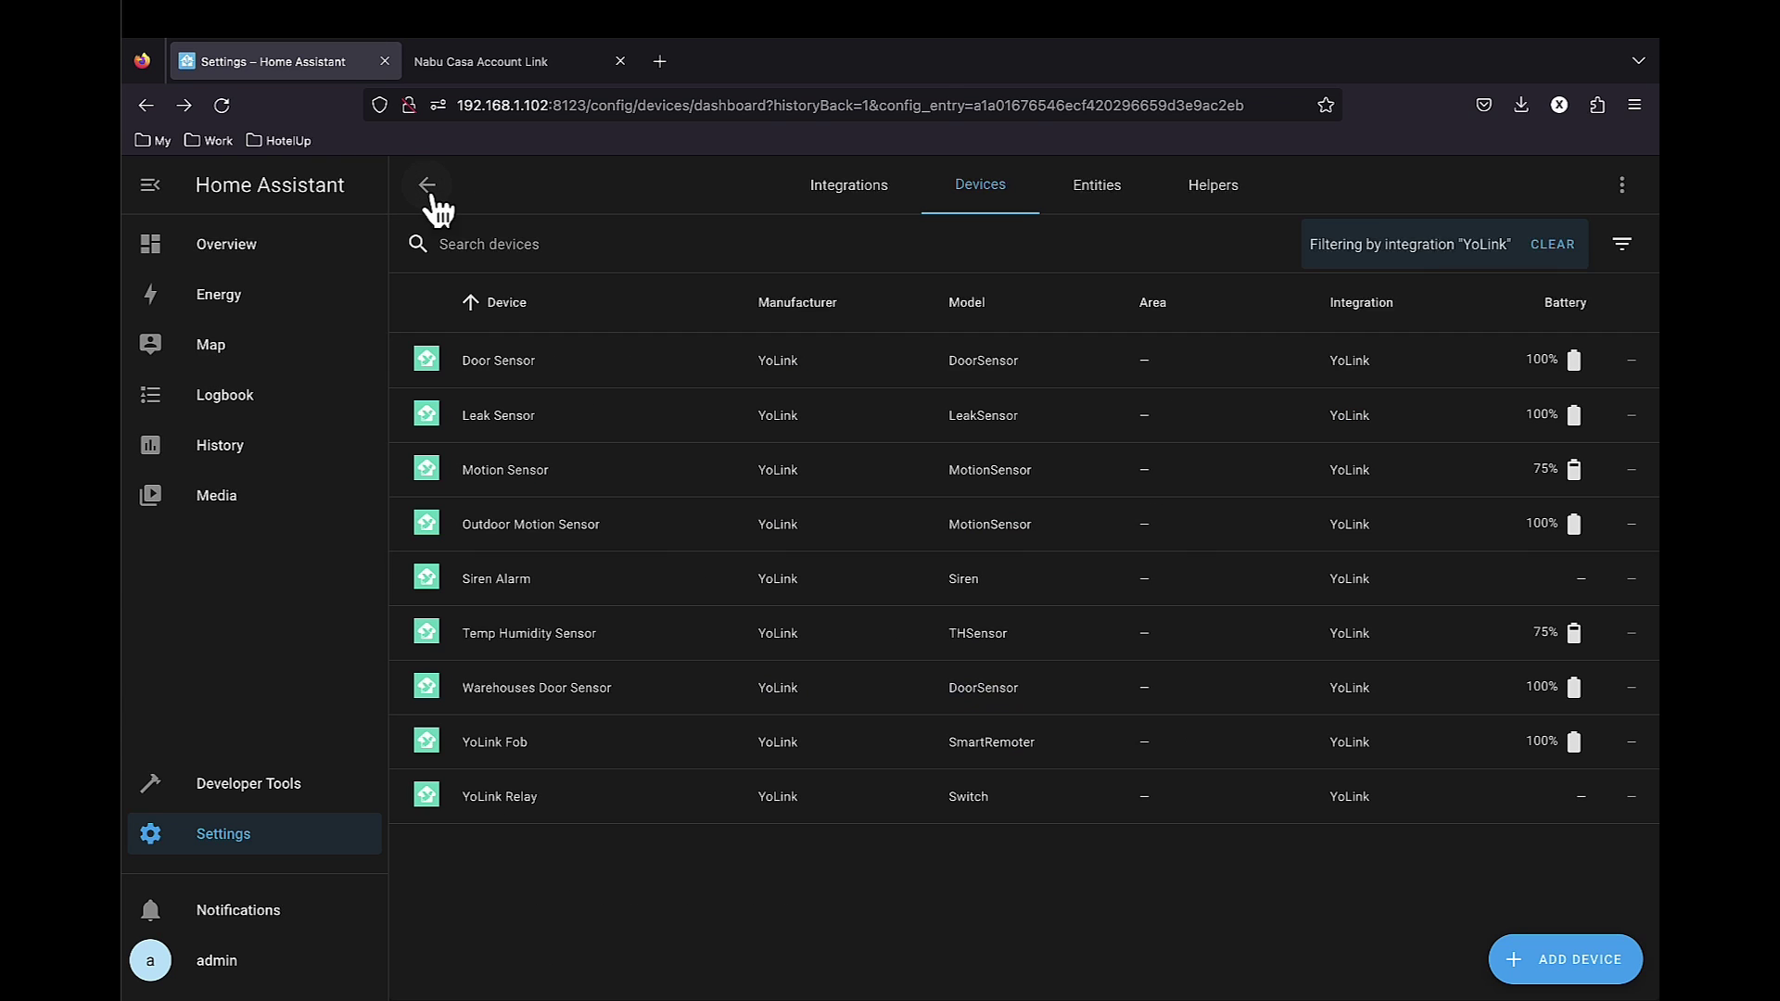
{"action": "left_click", "coordinate": [516, 535]}
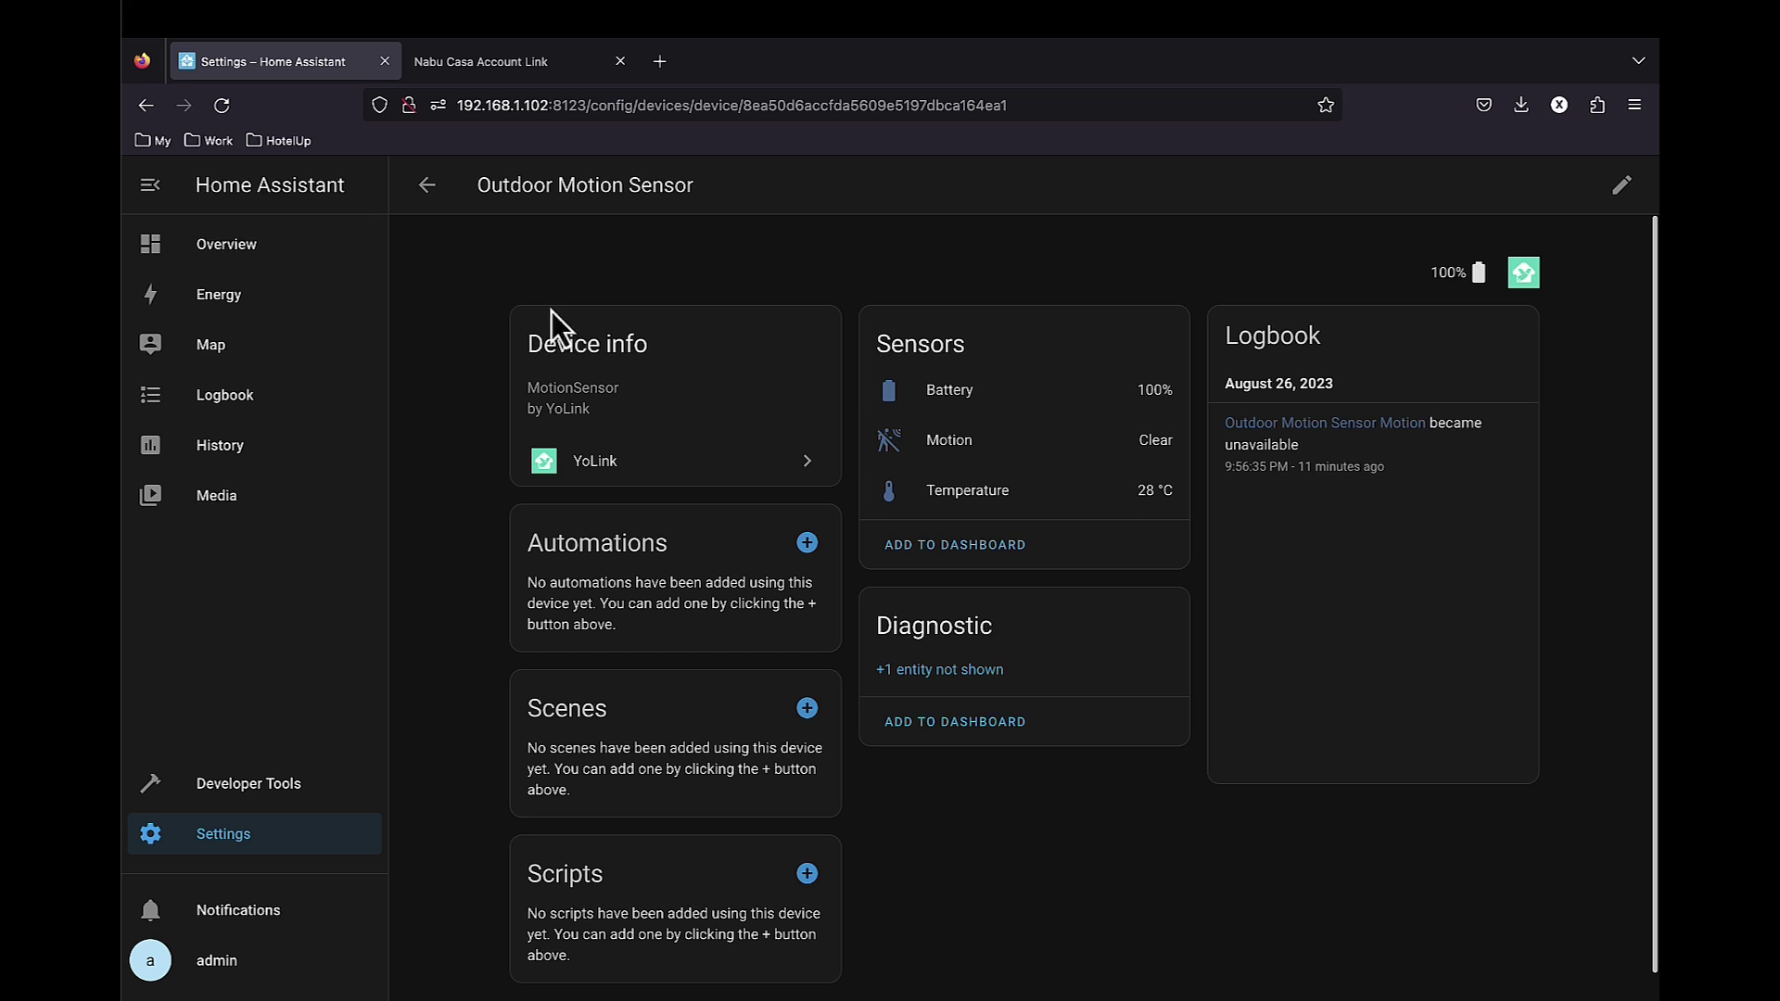
{"action": "left_click", "coordinate": [432, 188]}
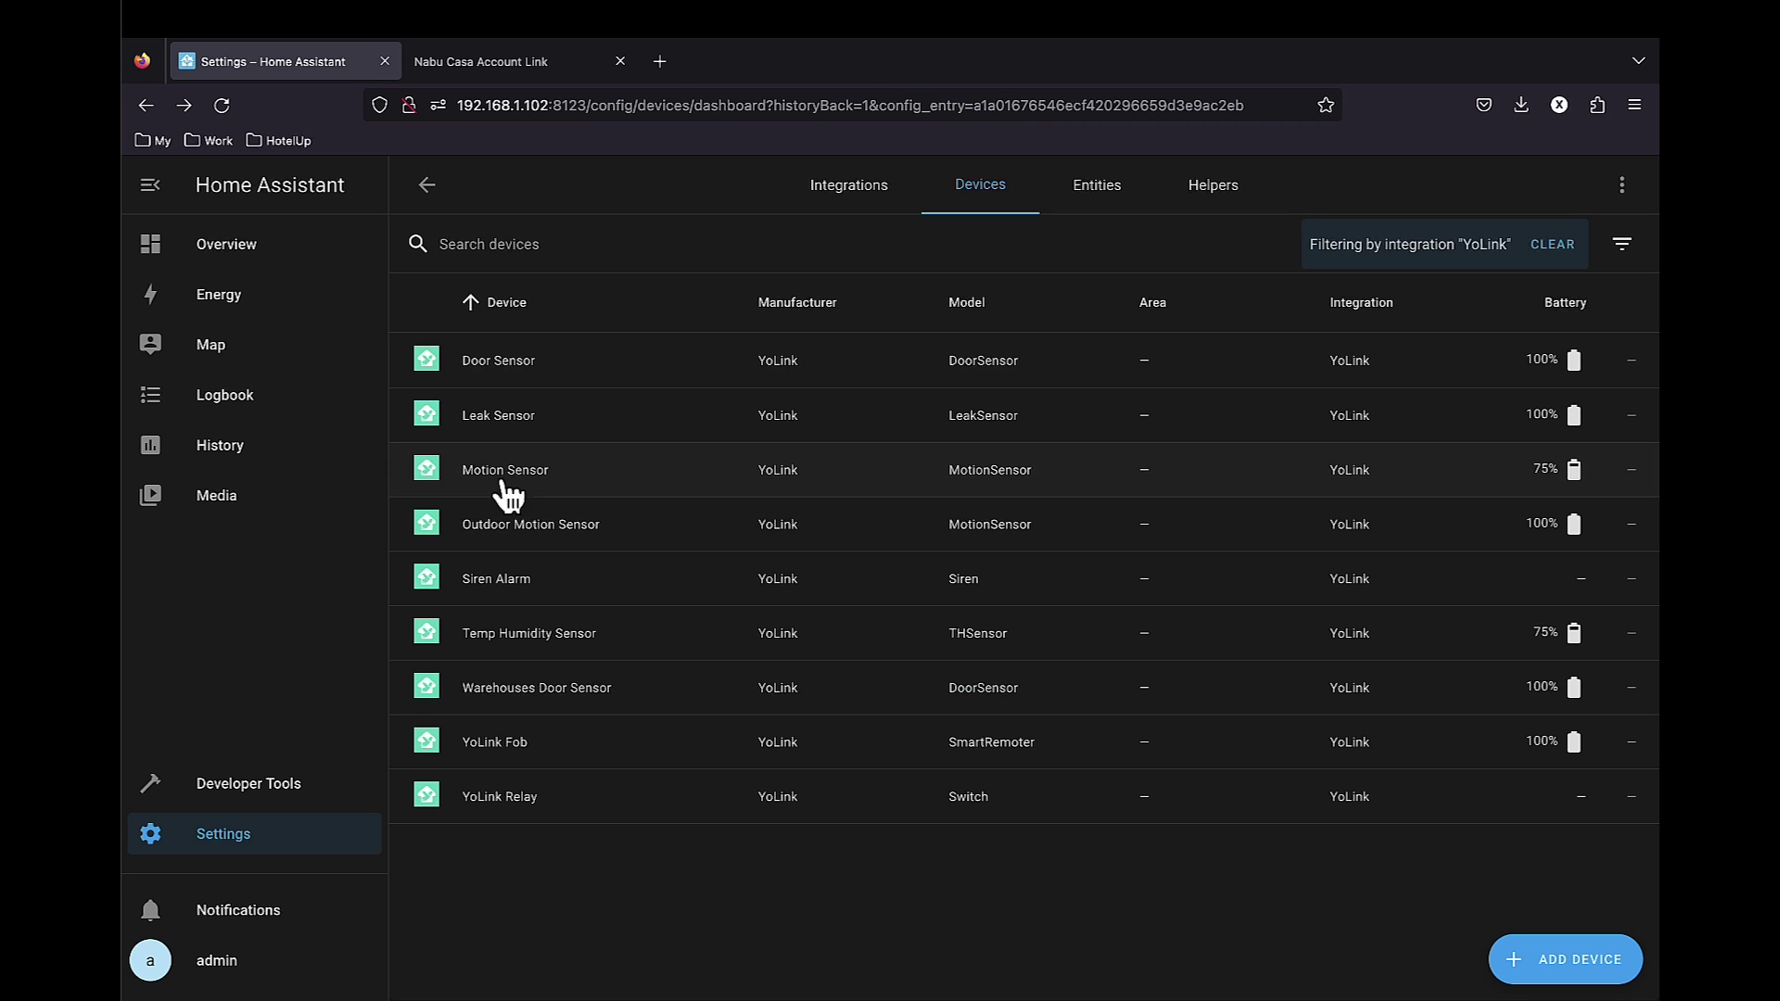
{"action": "left_click", "coordinate": [501, 577]}
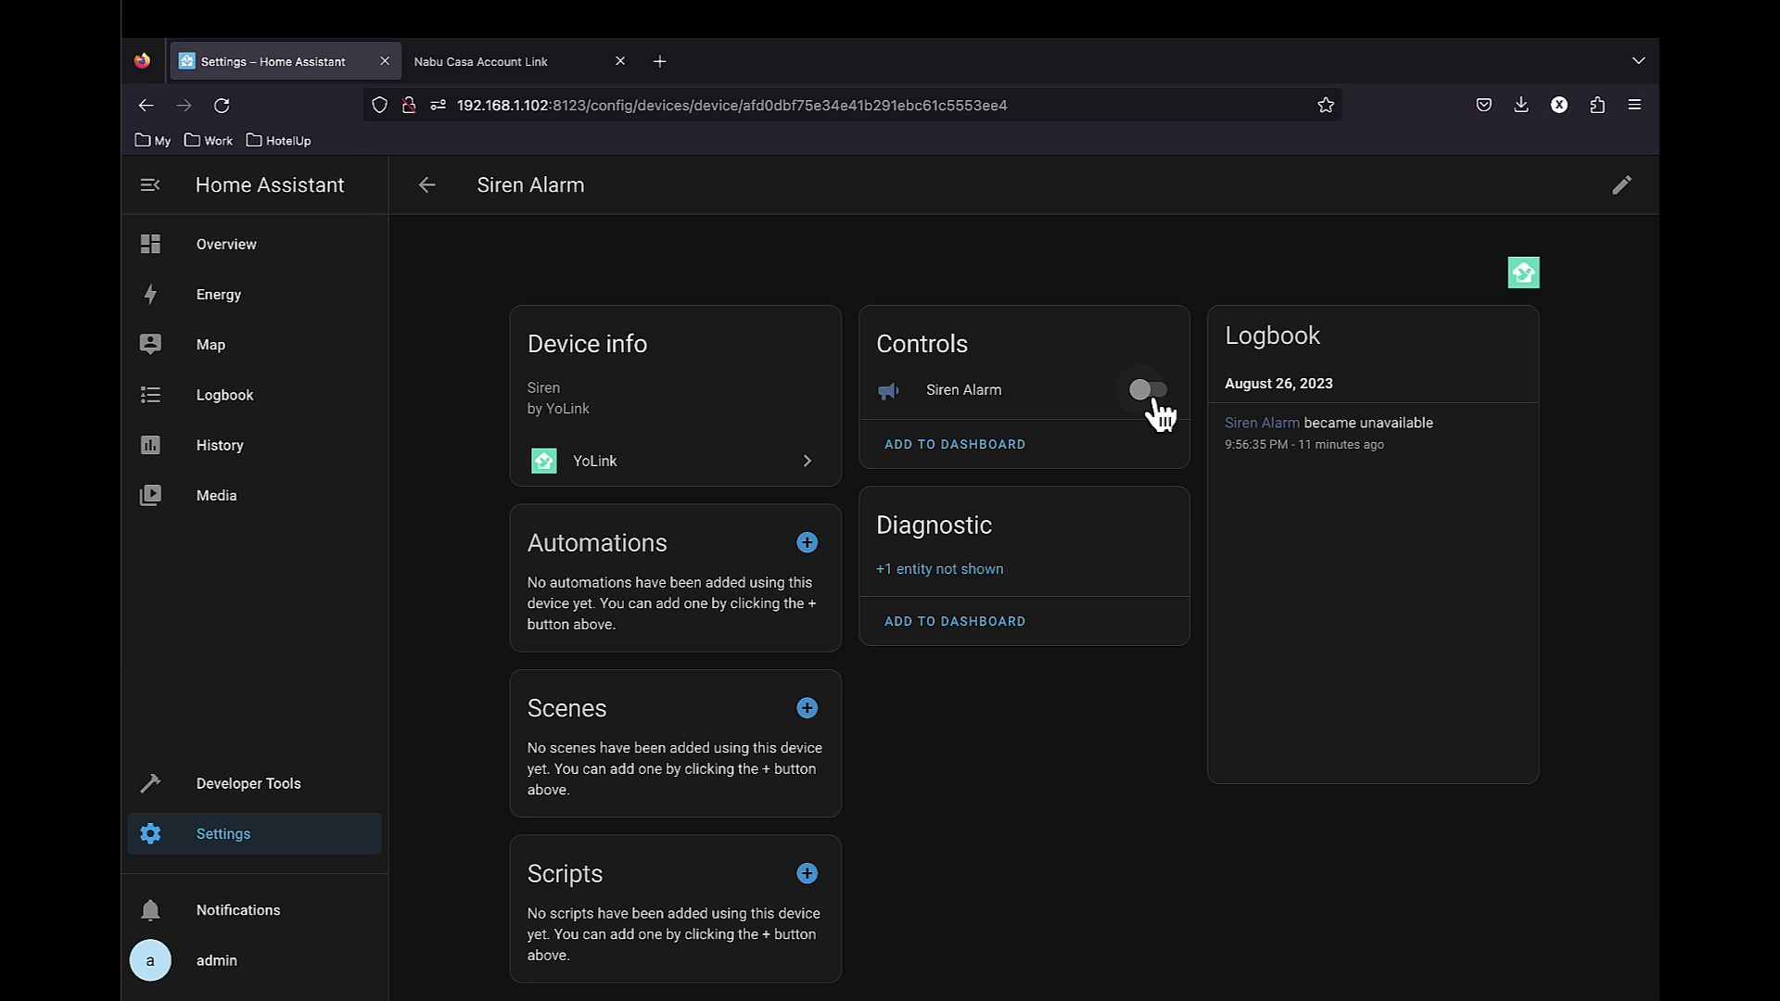
{"action": "left_click", "coordinate": [428, 185]}
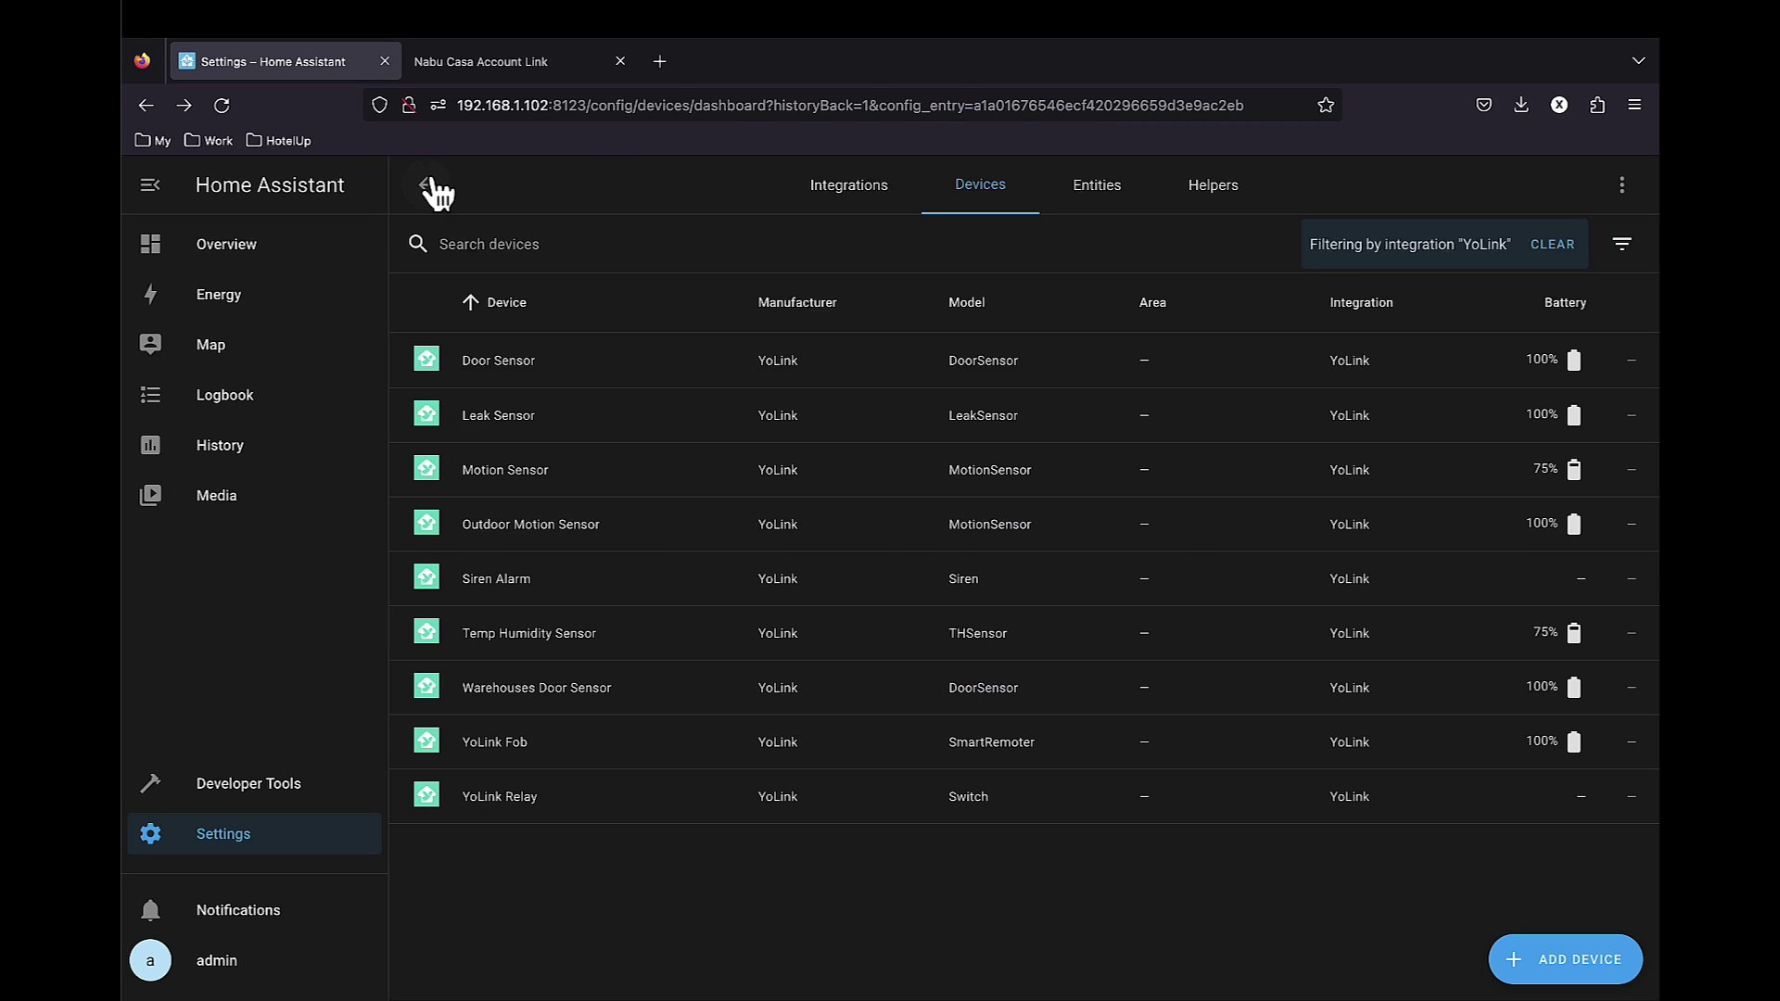
{"action": "left_click", "coordinate": [498, 632]}
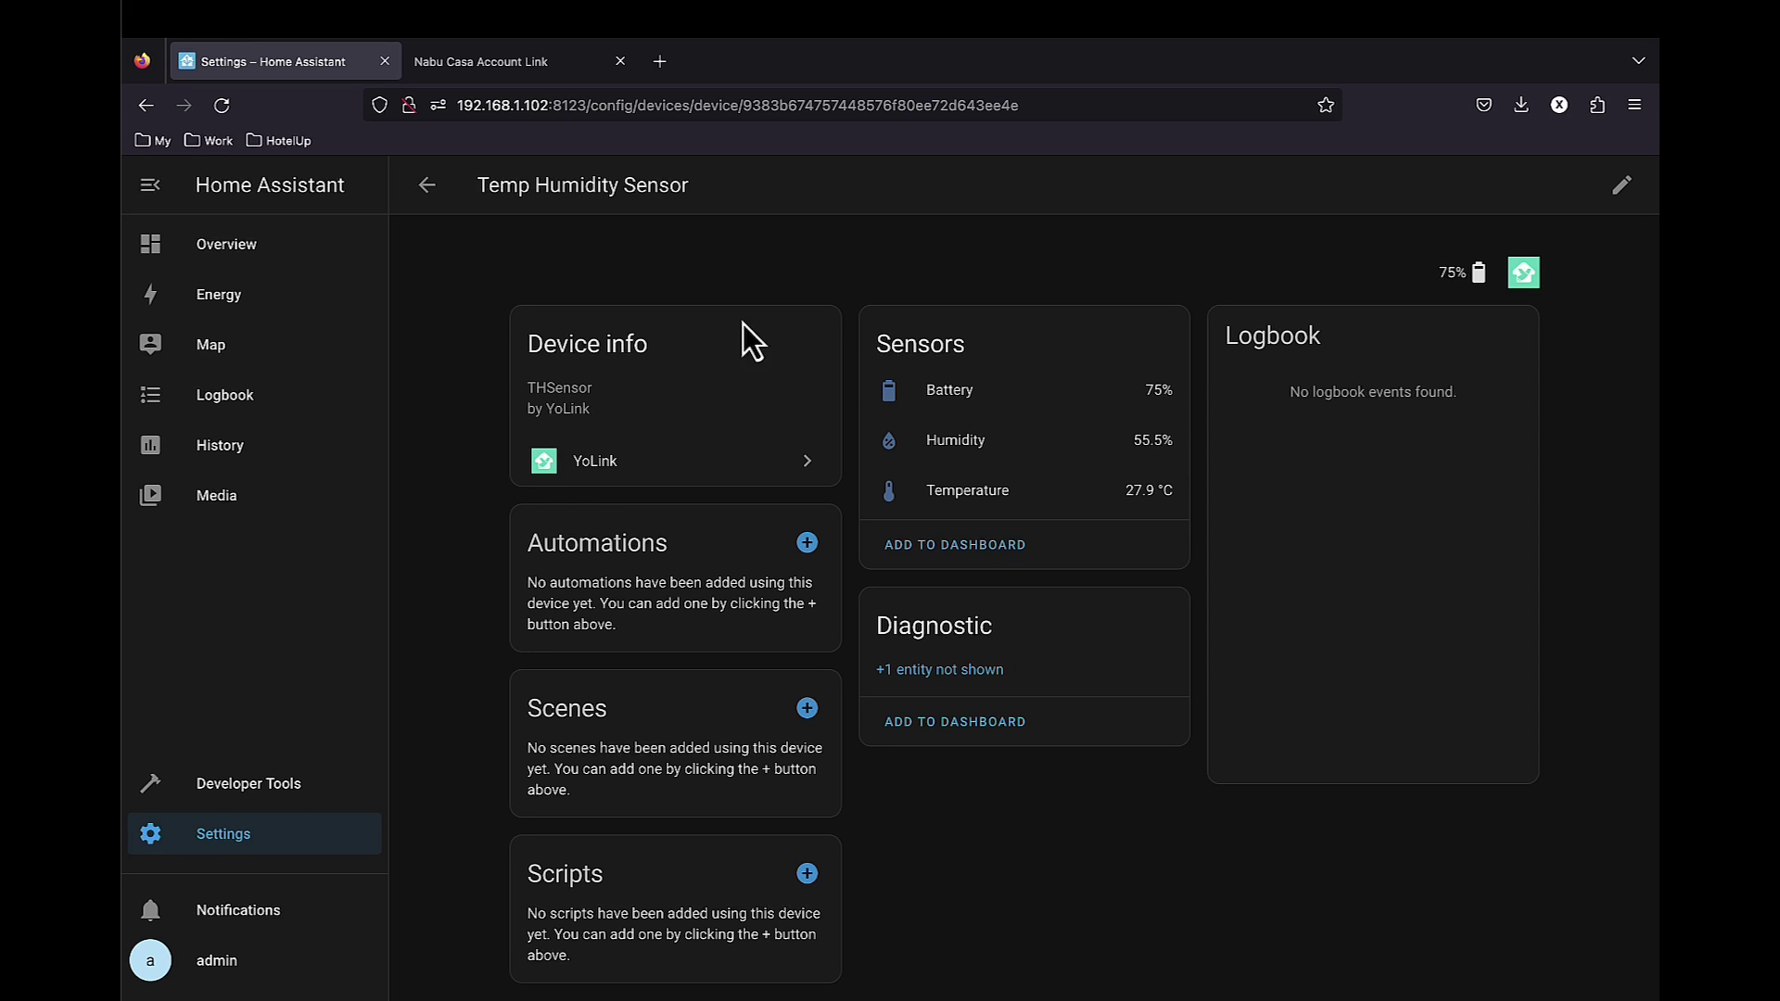
{"action": "left_click", "coordinate": [427, 185]}
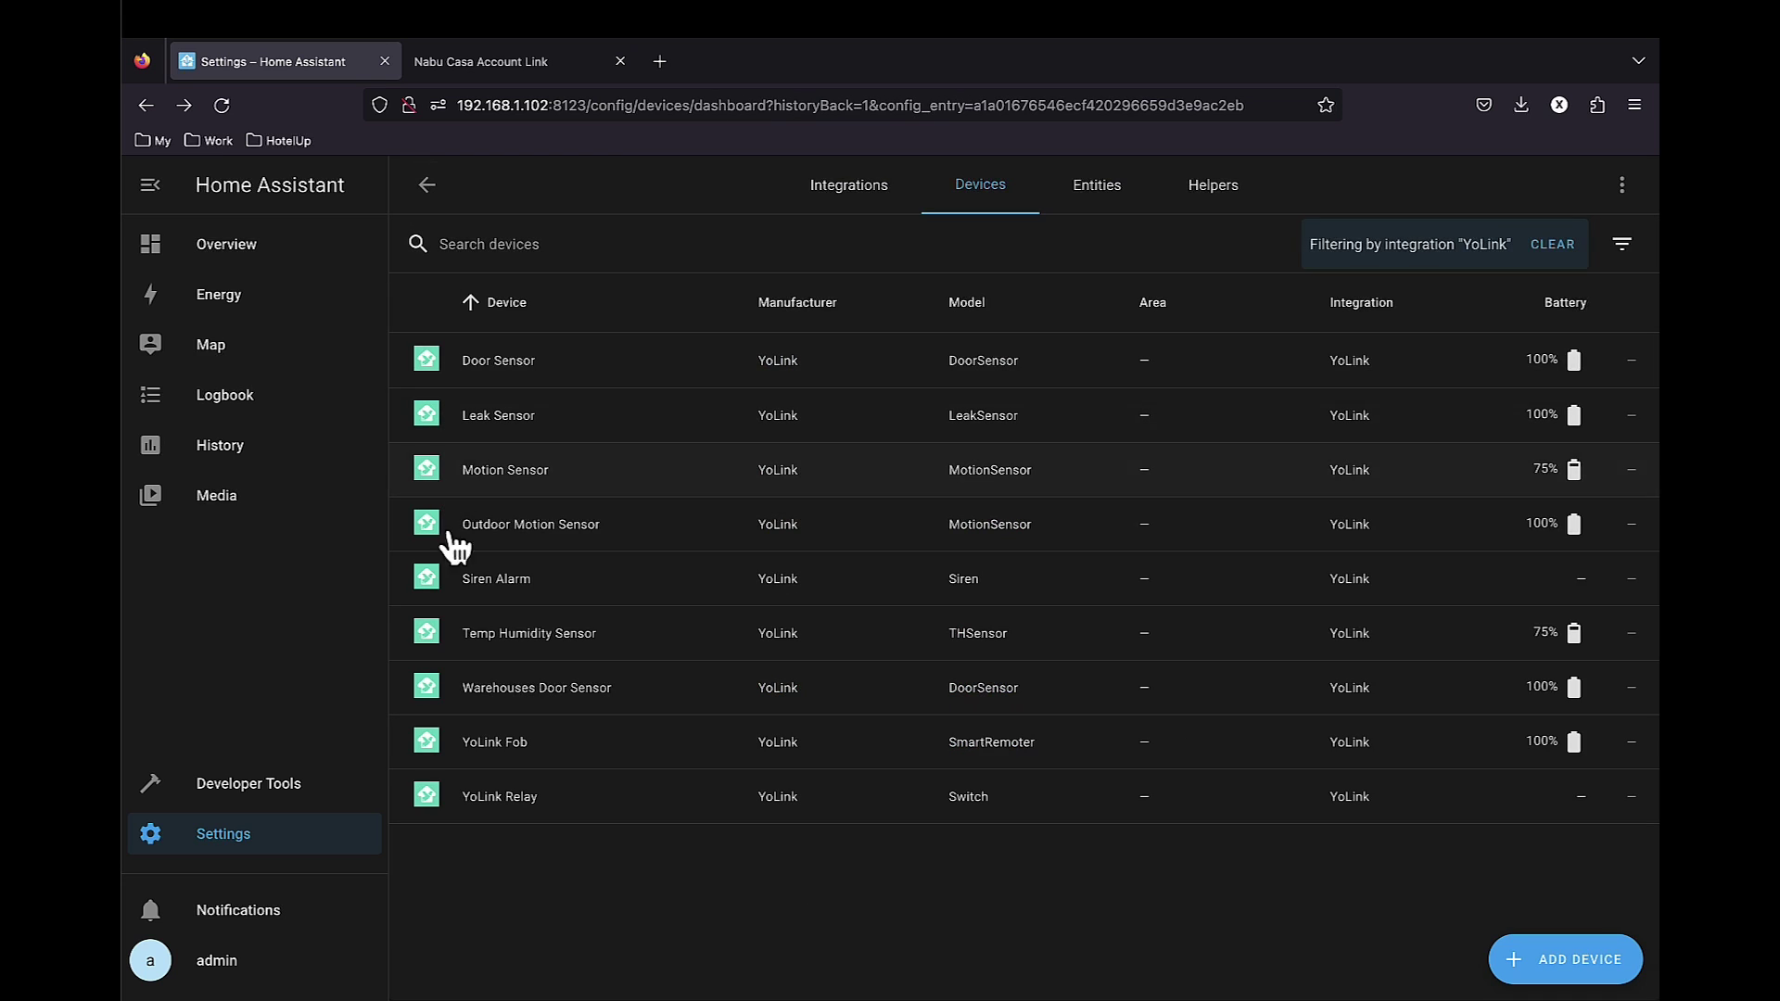
{"action": "left_click", "coordinate": [496, 698]}
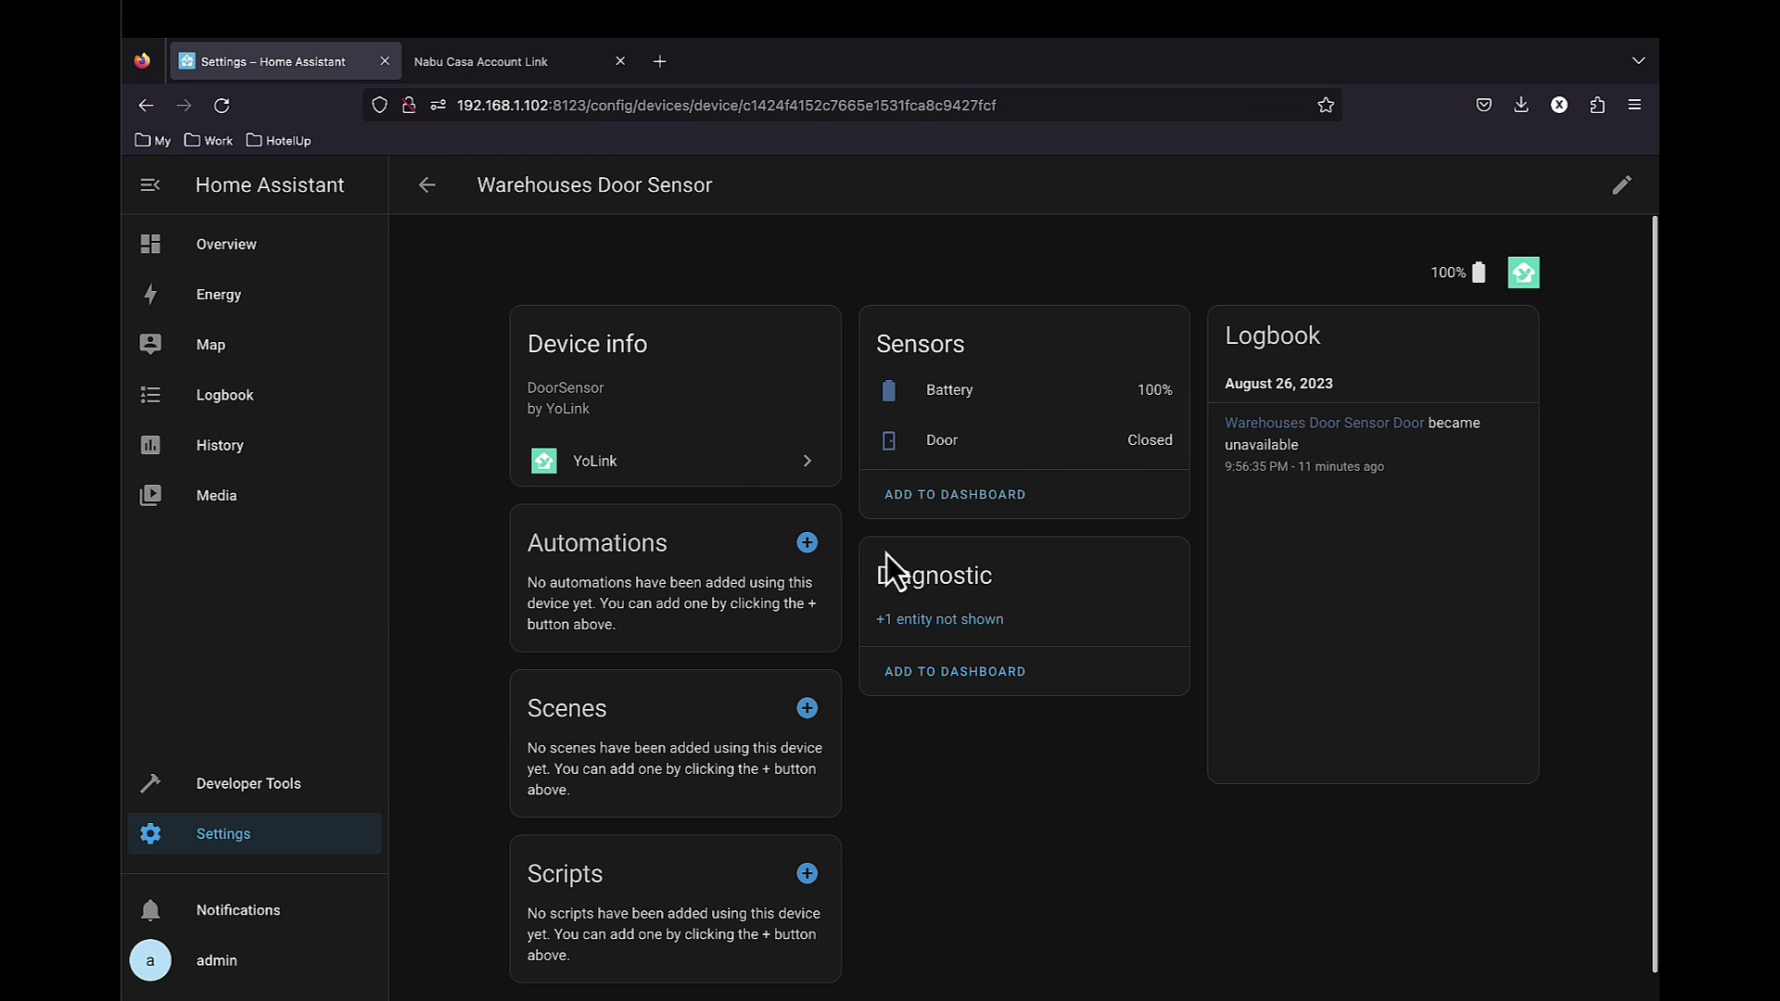
{"action": "left_click", "coordinate": [427, 184]}
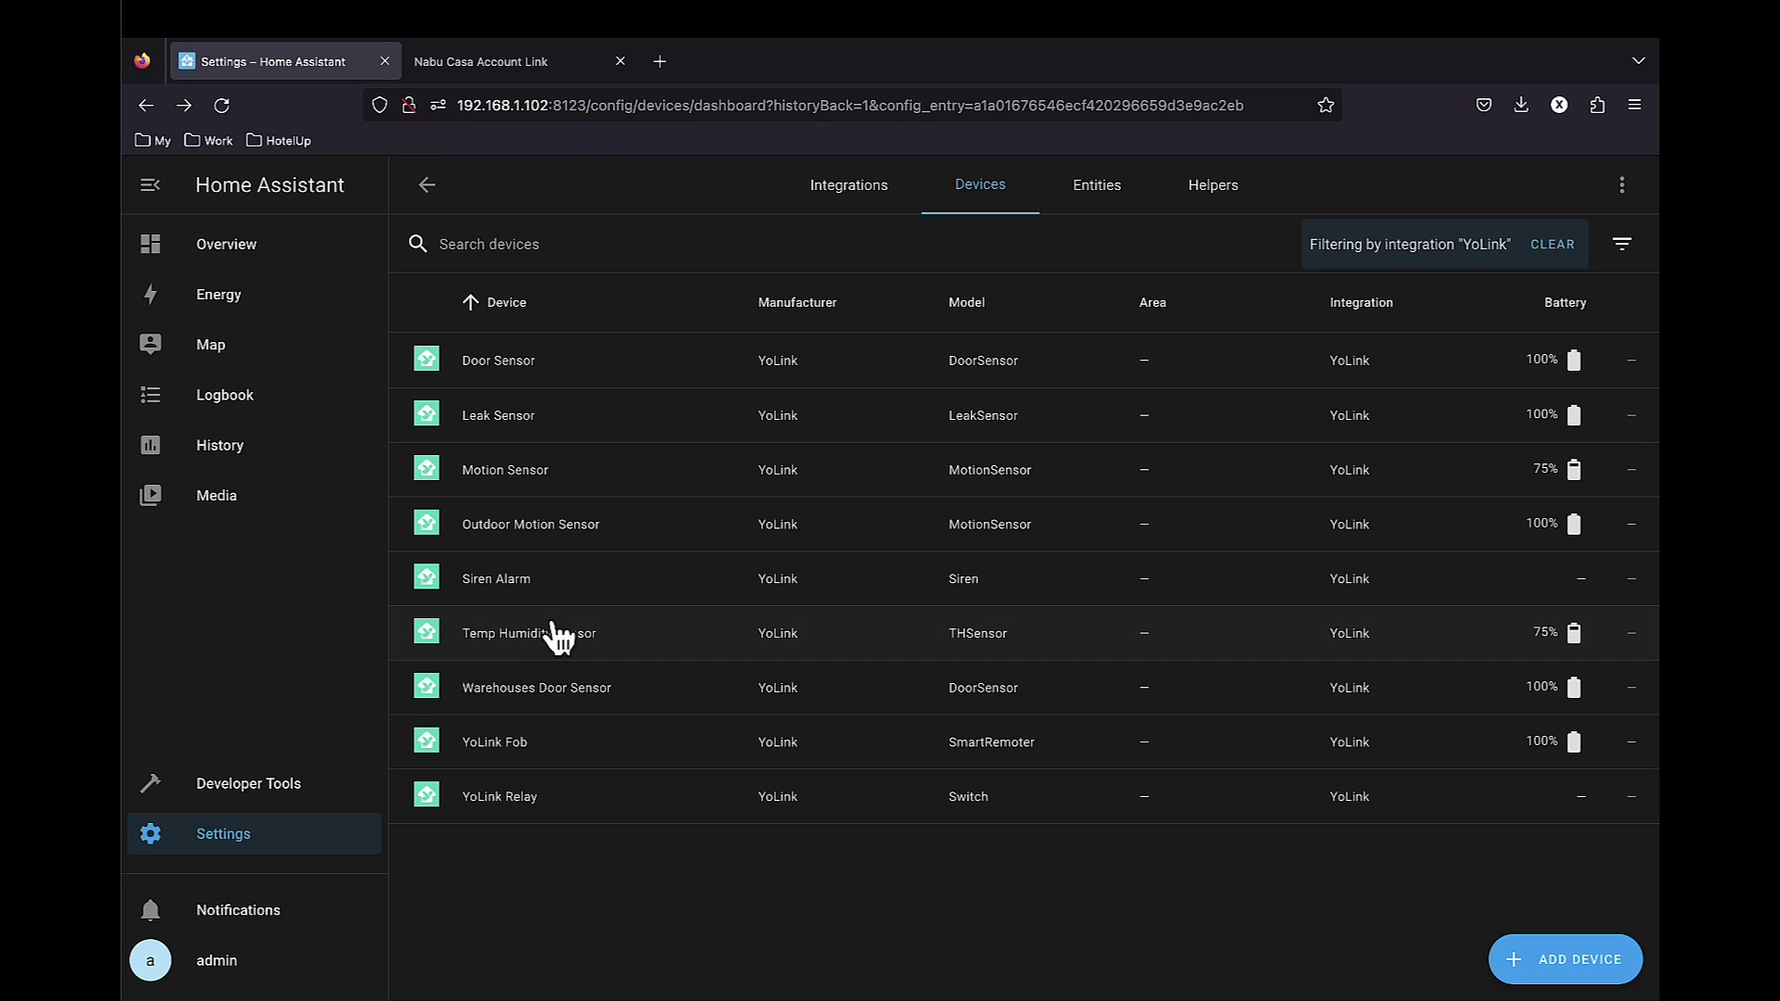
{"action": "left_click", "coordinate": [505, 746]}
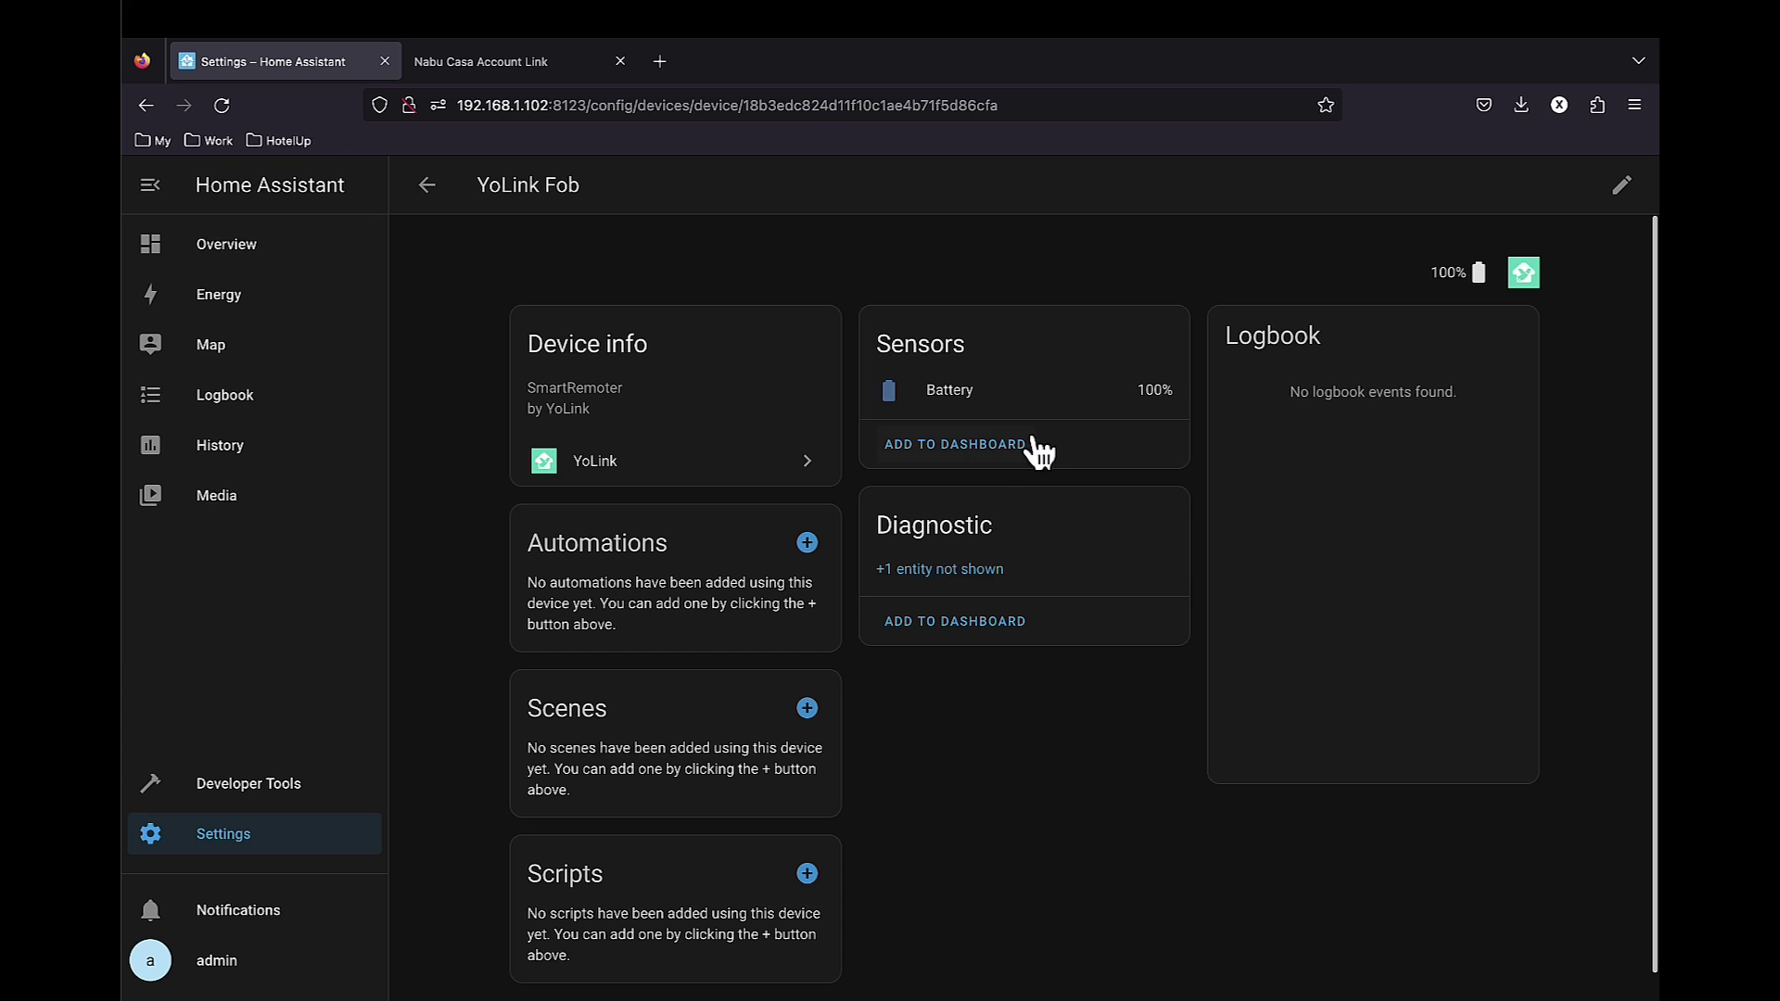
{"action": "left_click", "coordinate": [427, 187]}
{"action": "left_click", "coordinate": [510, 802]}
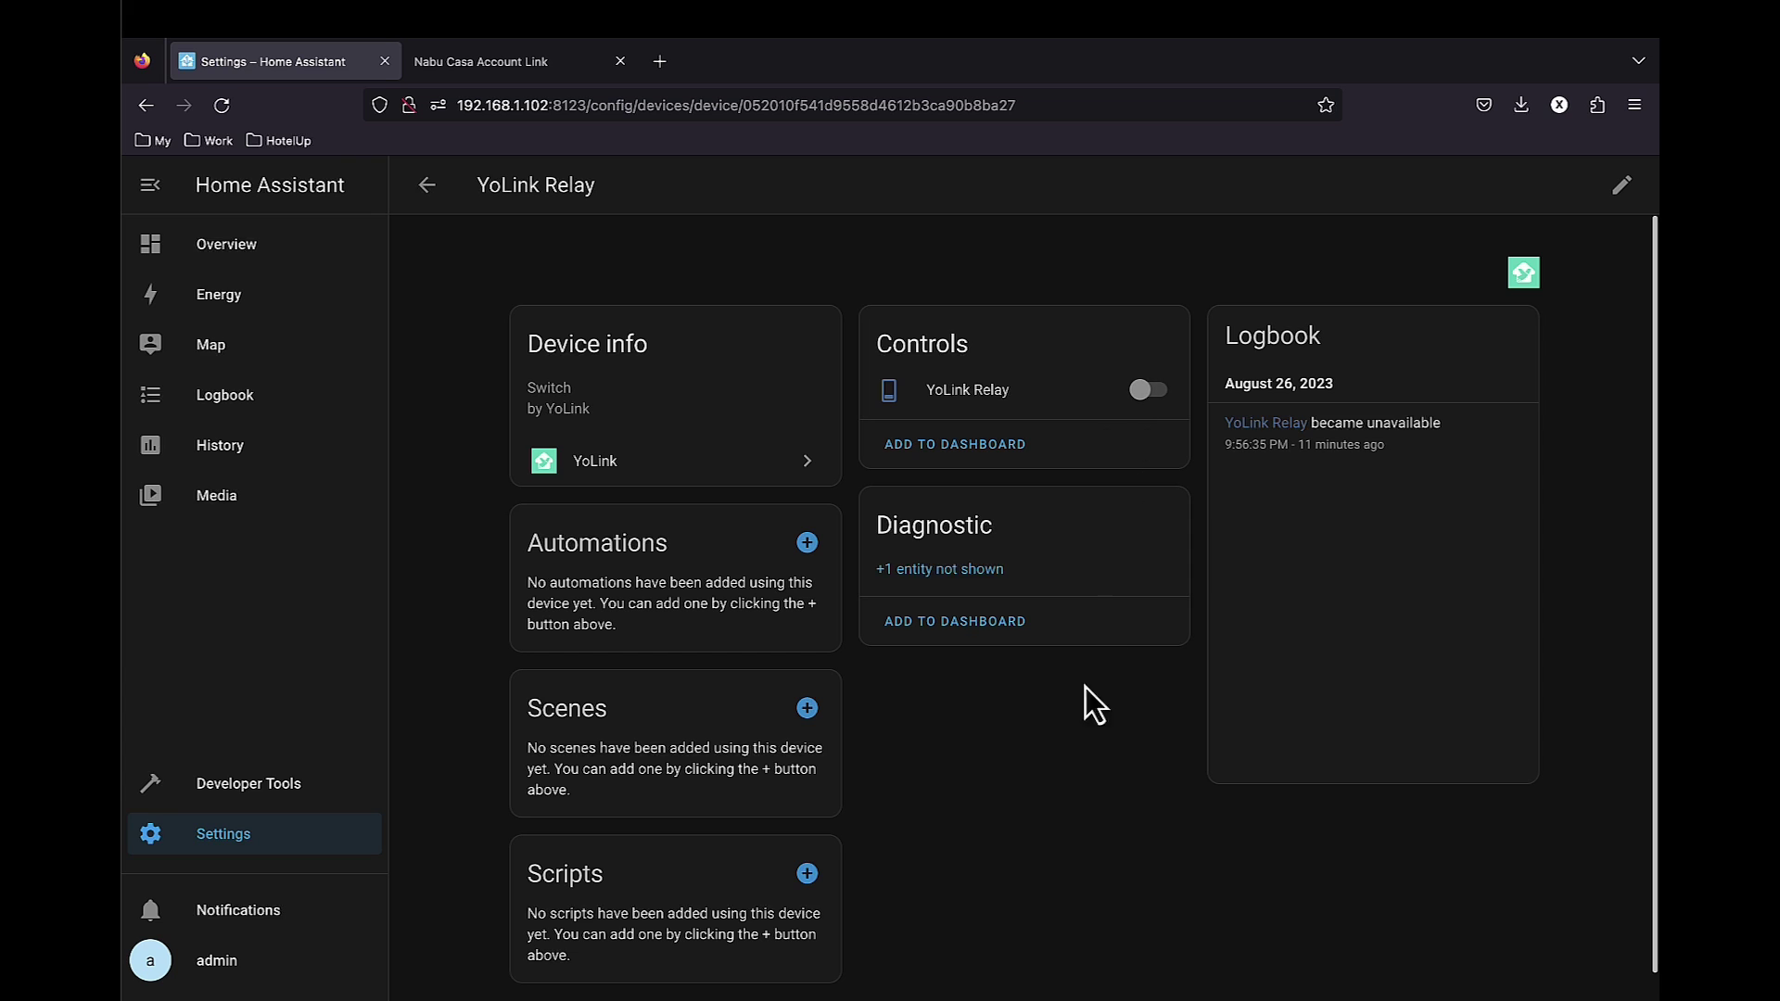
{"action": "left_click", "coordinate": [428, 185]}
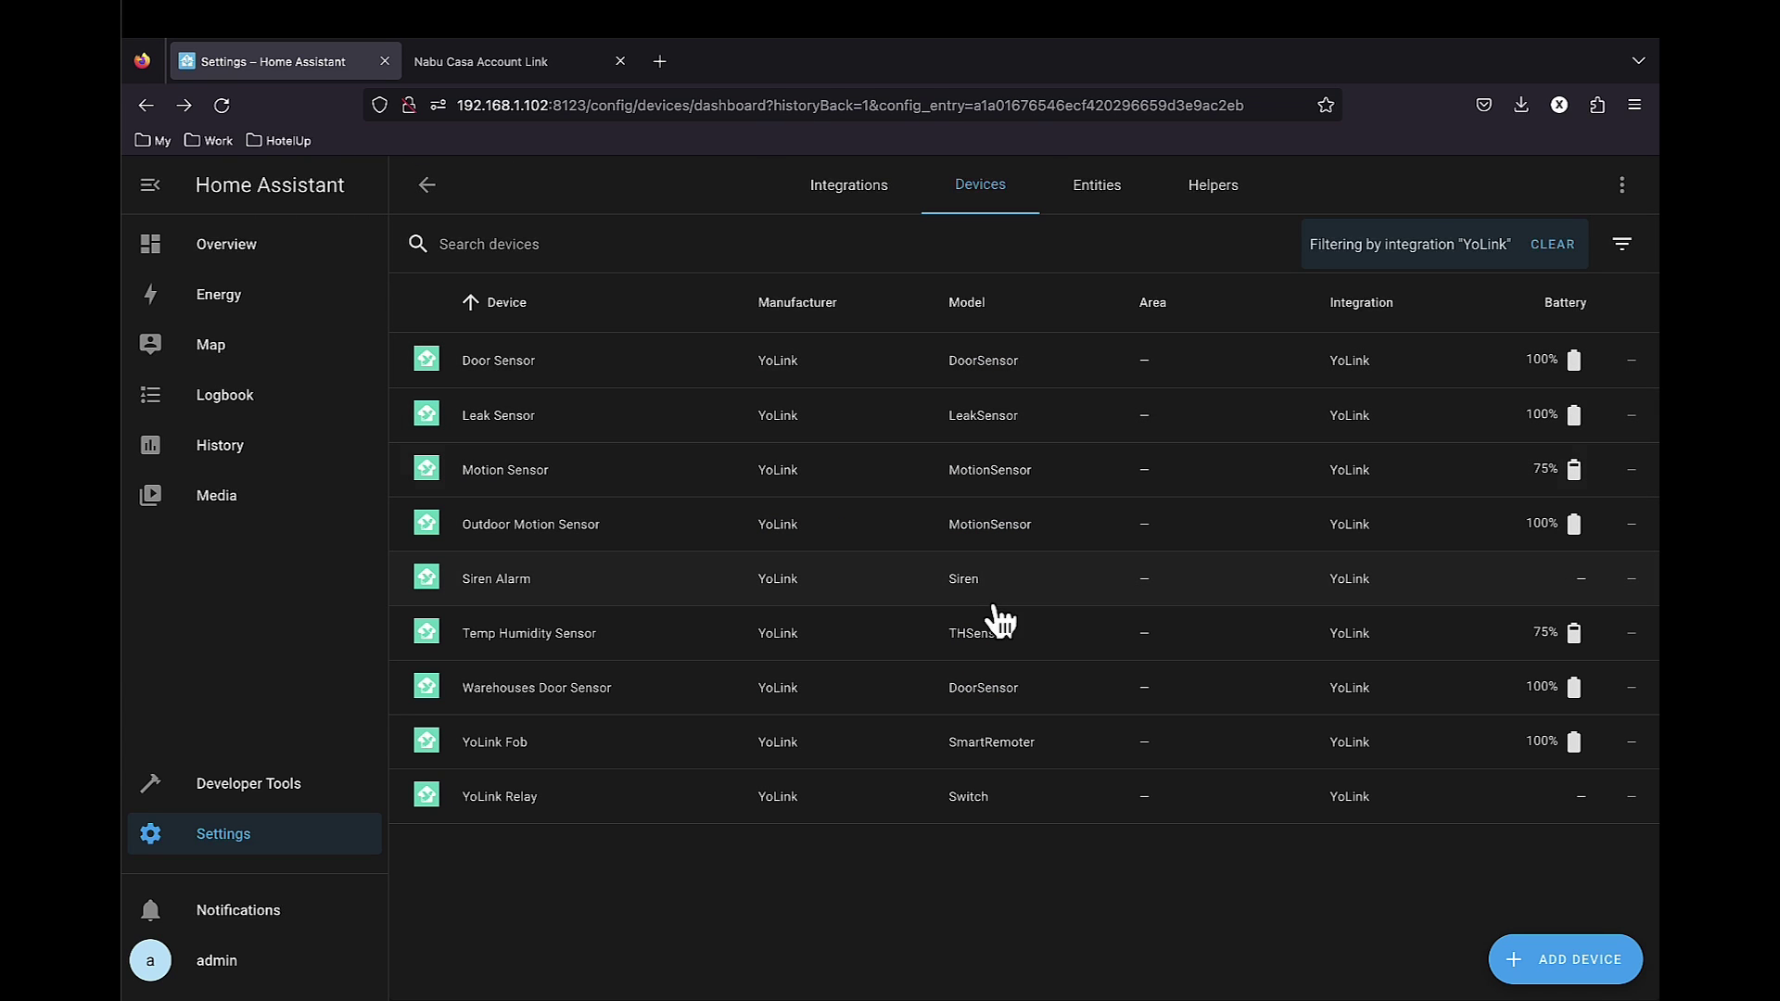
Add the Motion Sensor's suggested card to the dashboard
{"action": "left_click", "coordinate": [554, 470]}
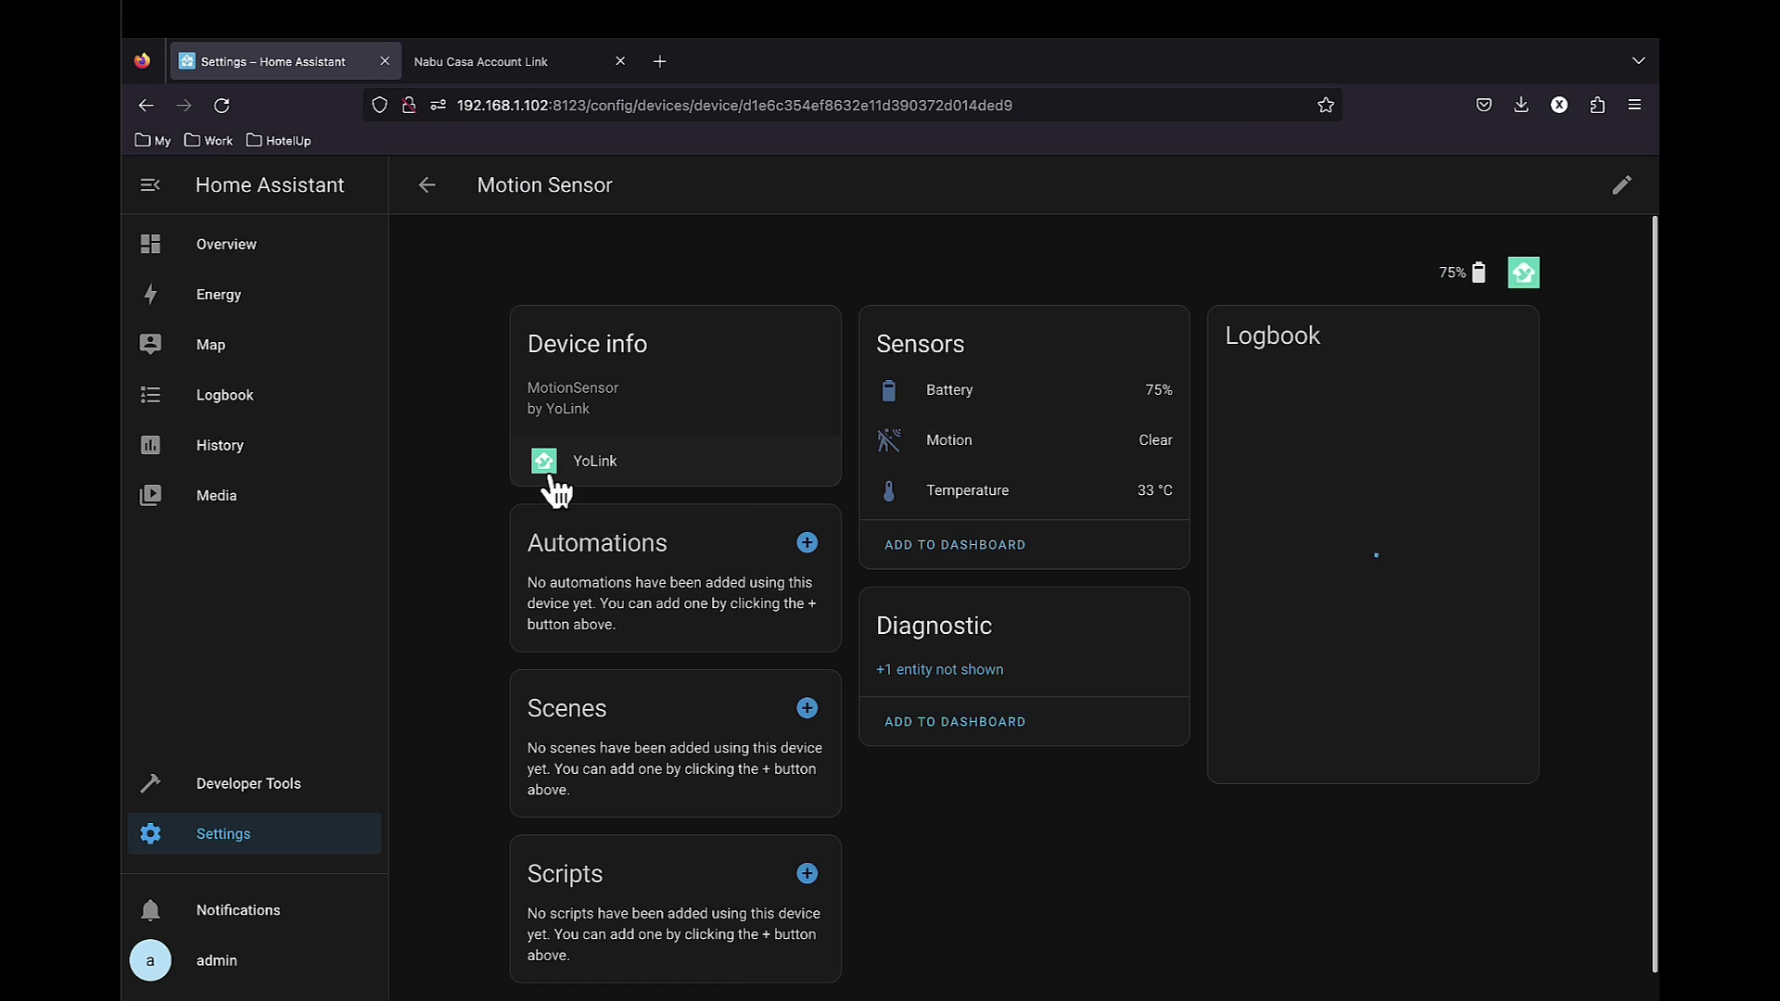
{"action": "left_click", "coordinate": [987, 547]}
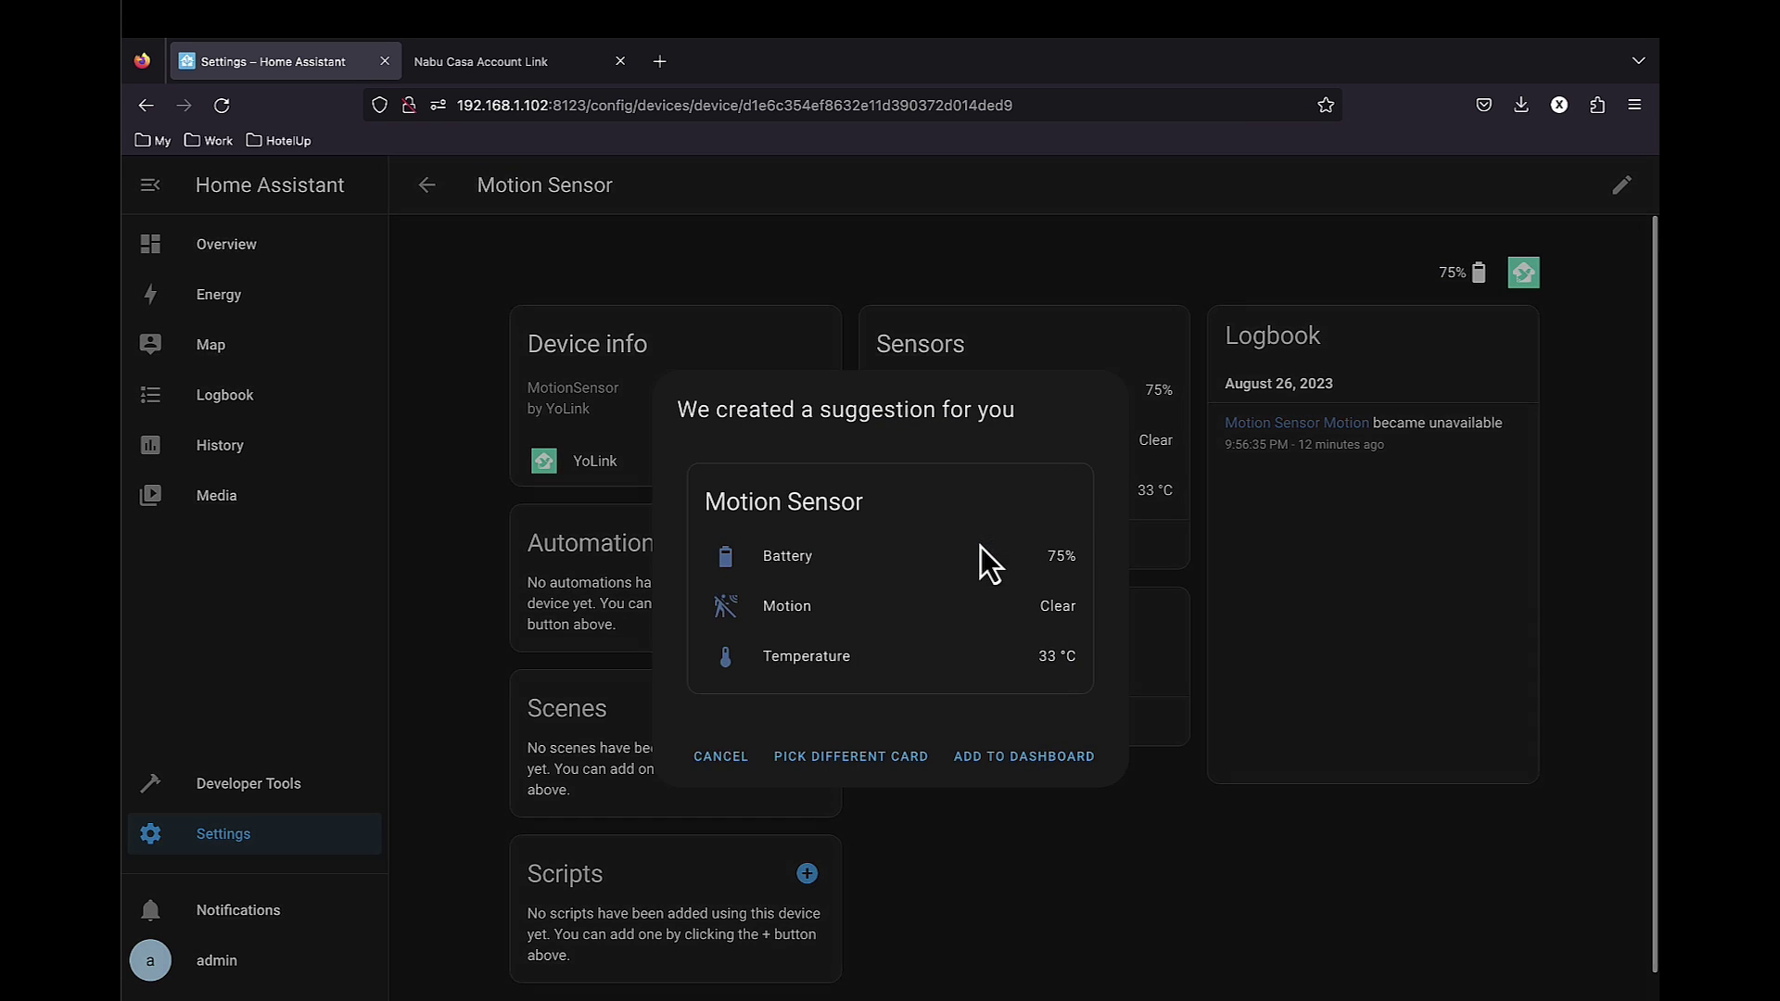
{"action": "left_click", "coordinate": [1024, 758]}
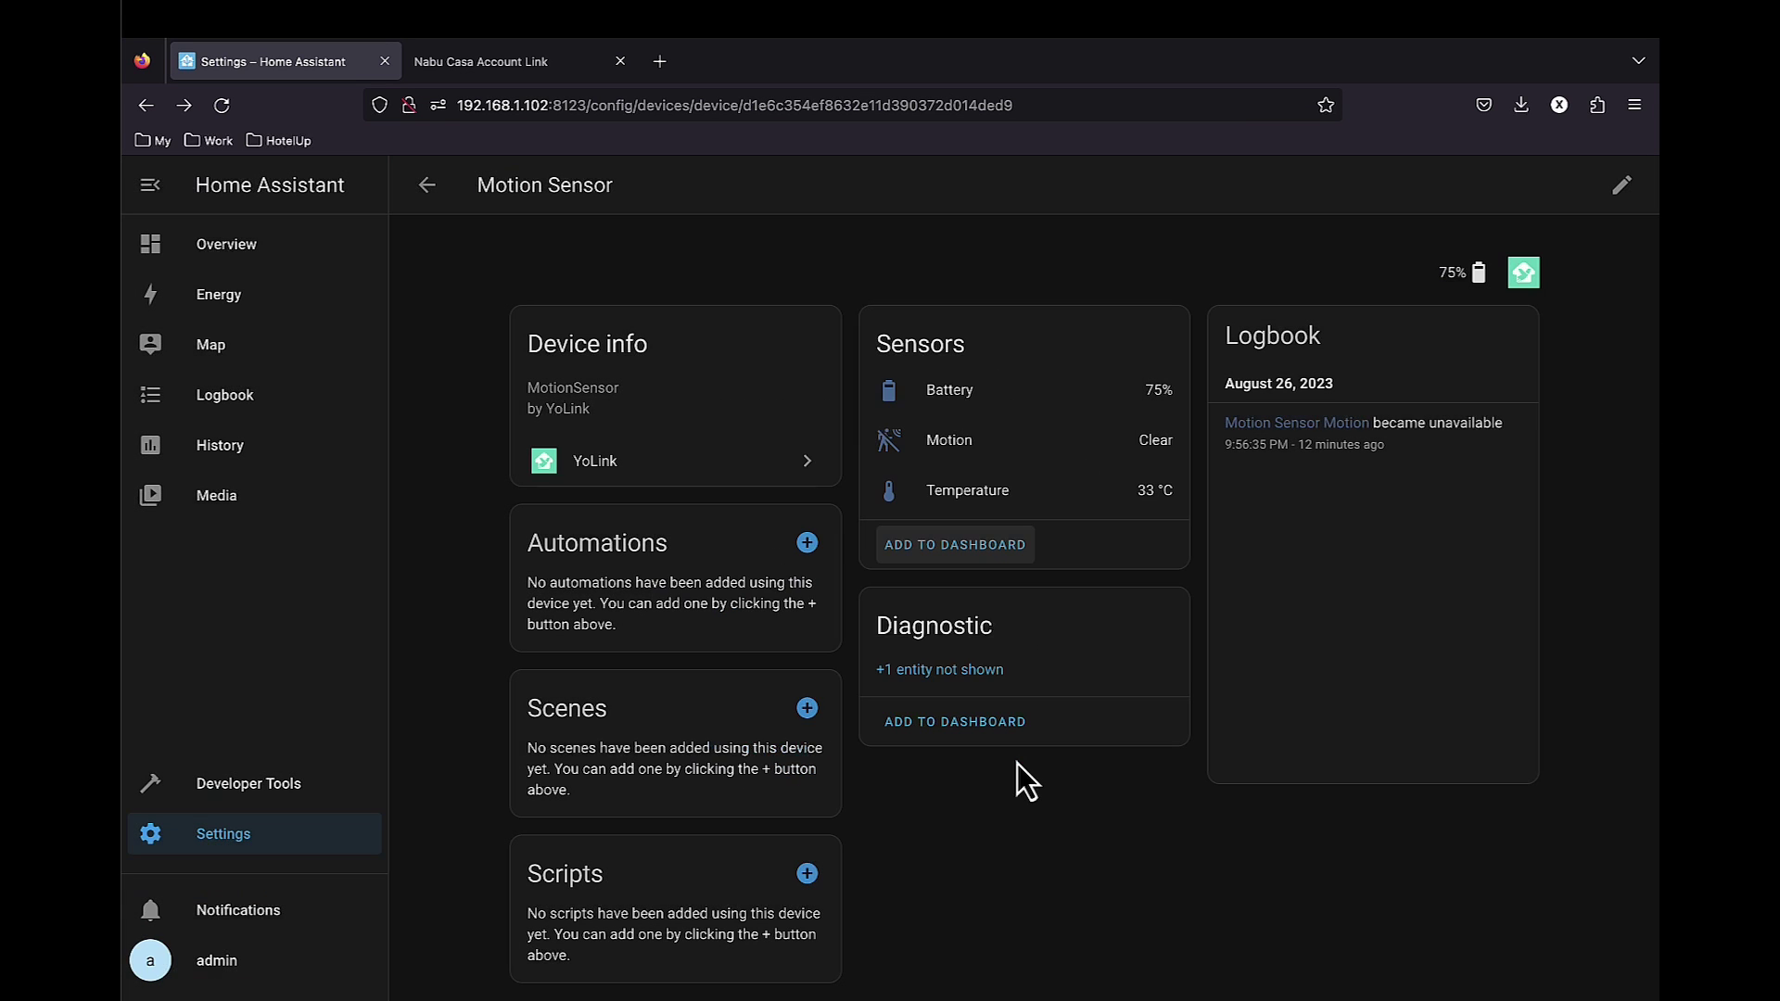
{"action": "left_click", "coordinate": [426, 185]}
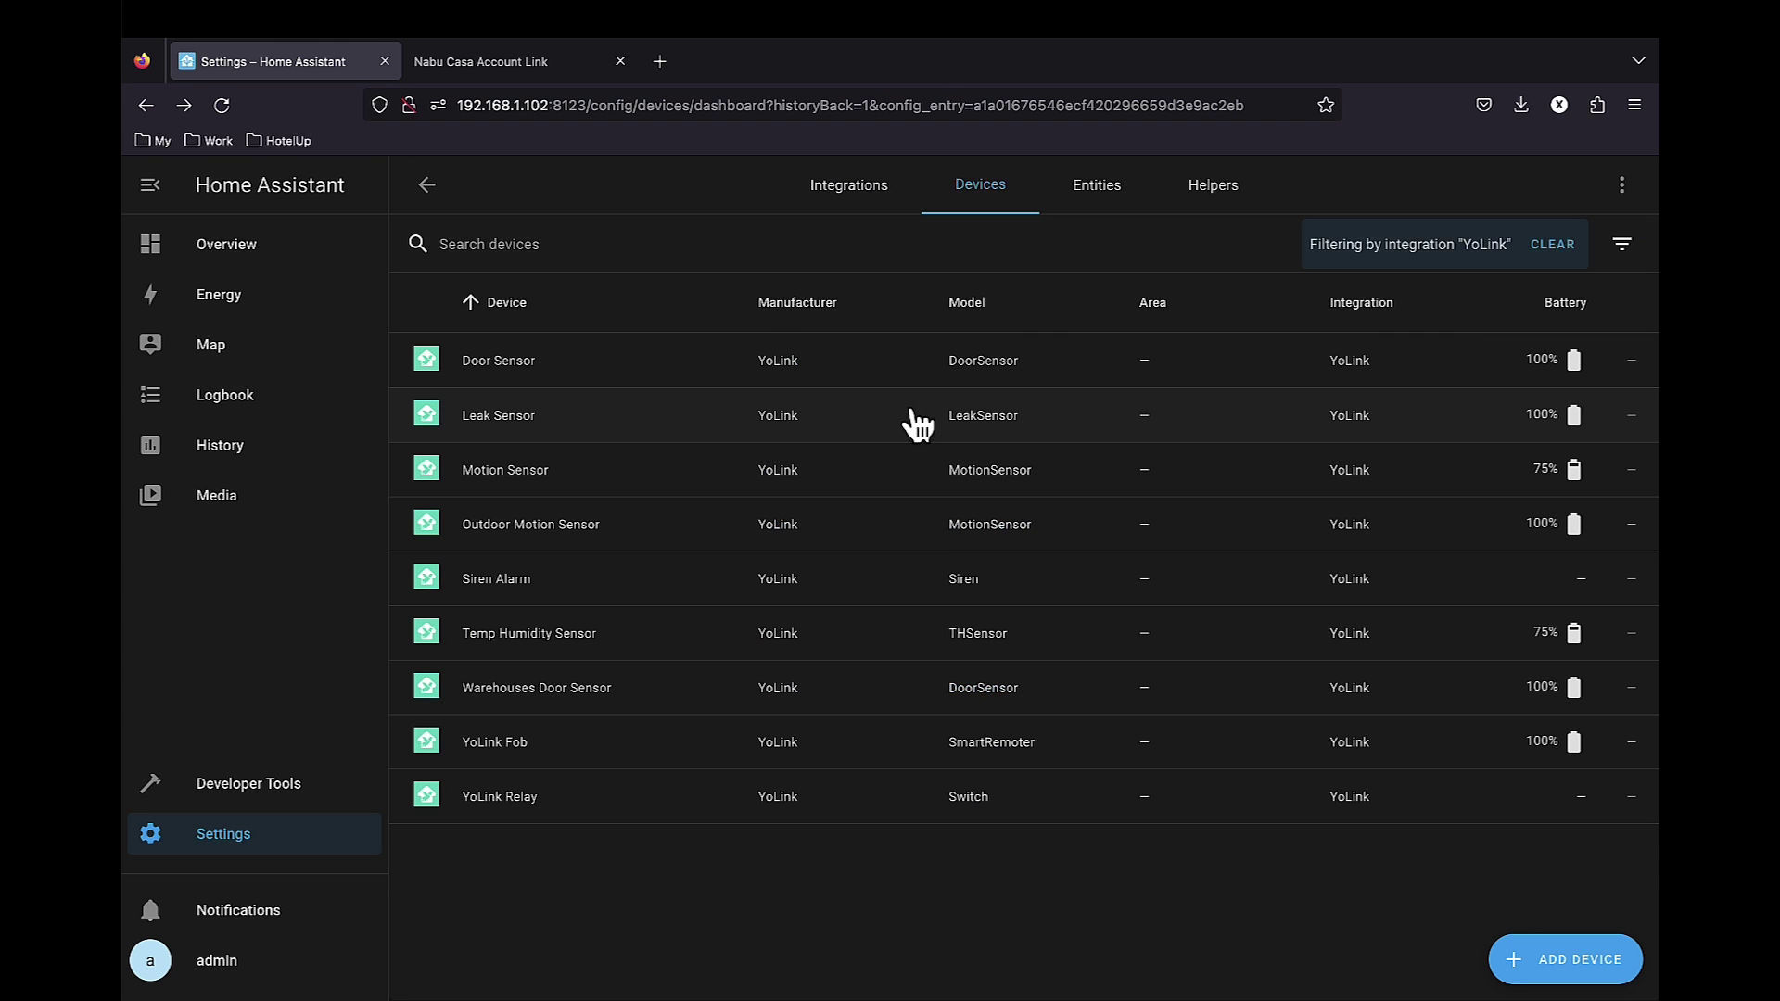
Add the Siren Alarm's suggested card to the dashboard and view the Overview dashboard
{"action": "left_click", "coordinate": [616, 593]}
{"action": "left_click", "coordinate": [987, 448]}
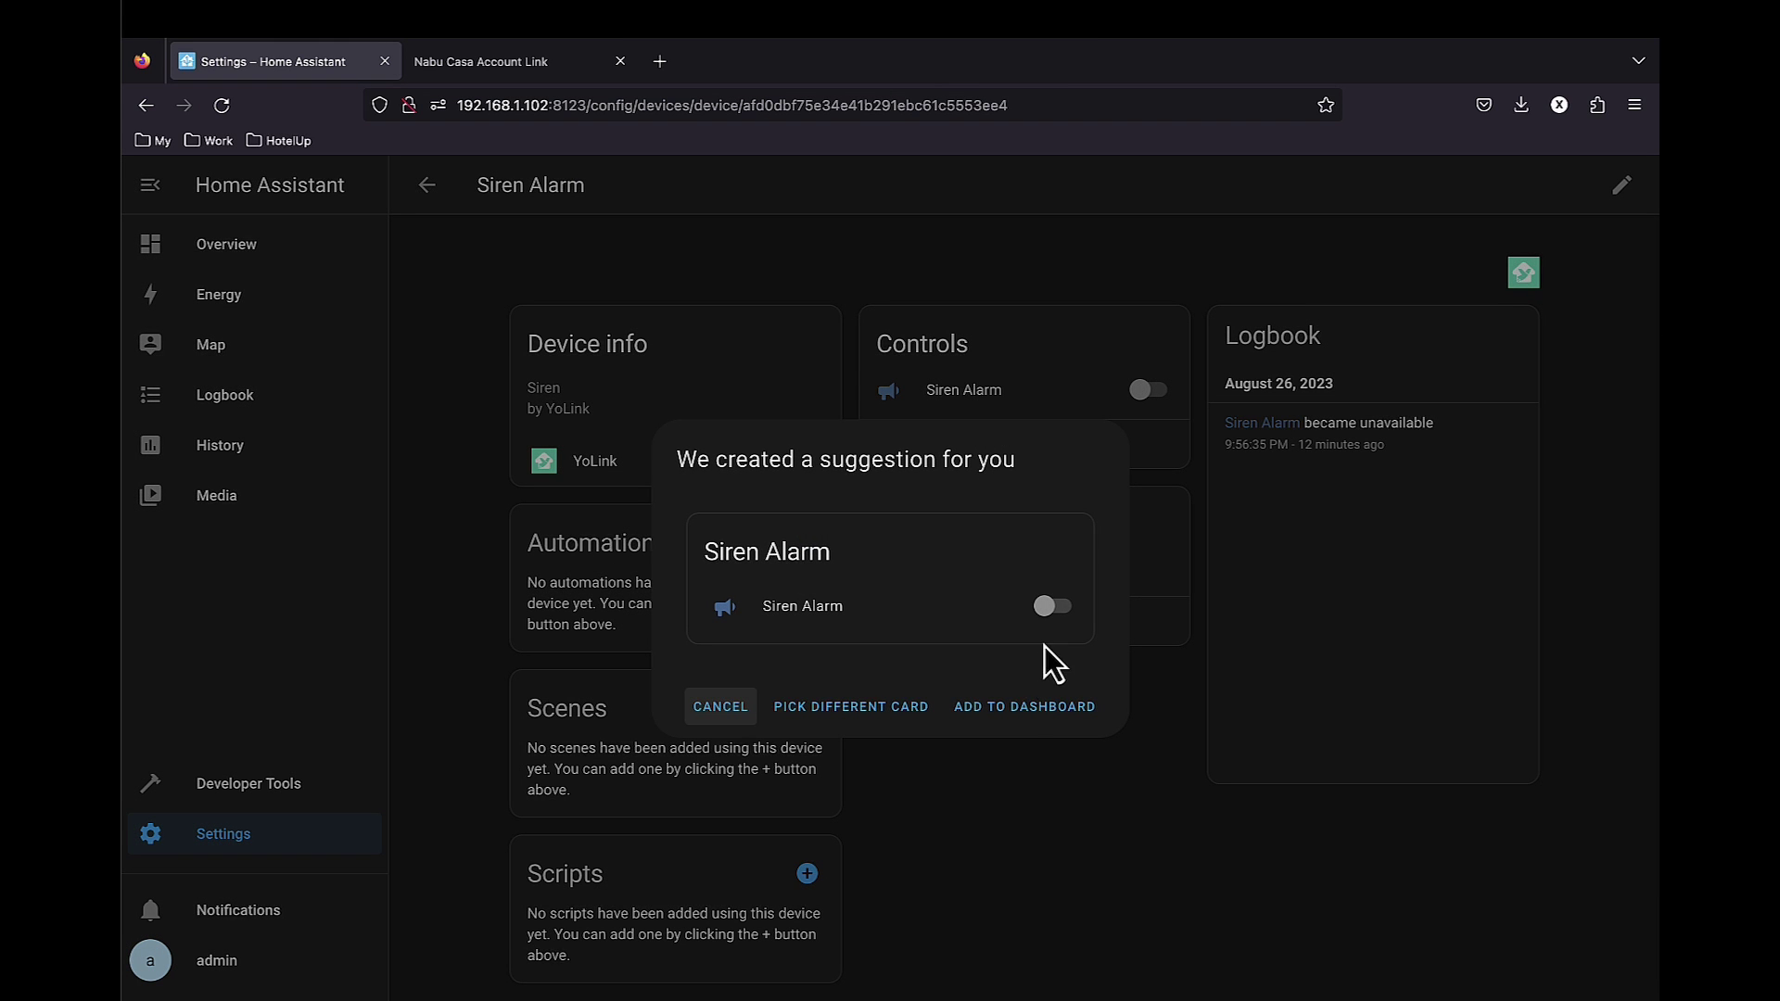
{"action": "left_click", "coordinate": [1006, 709]}
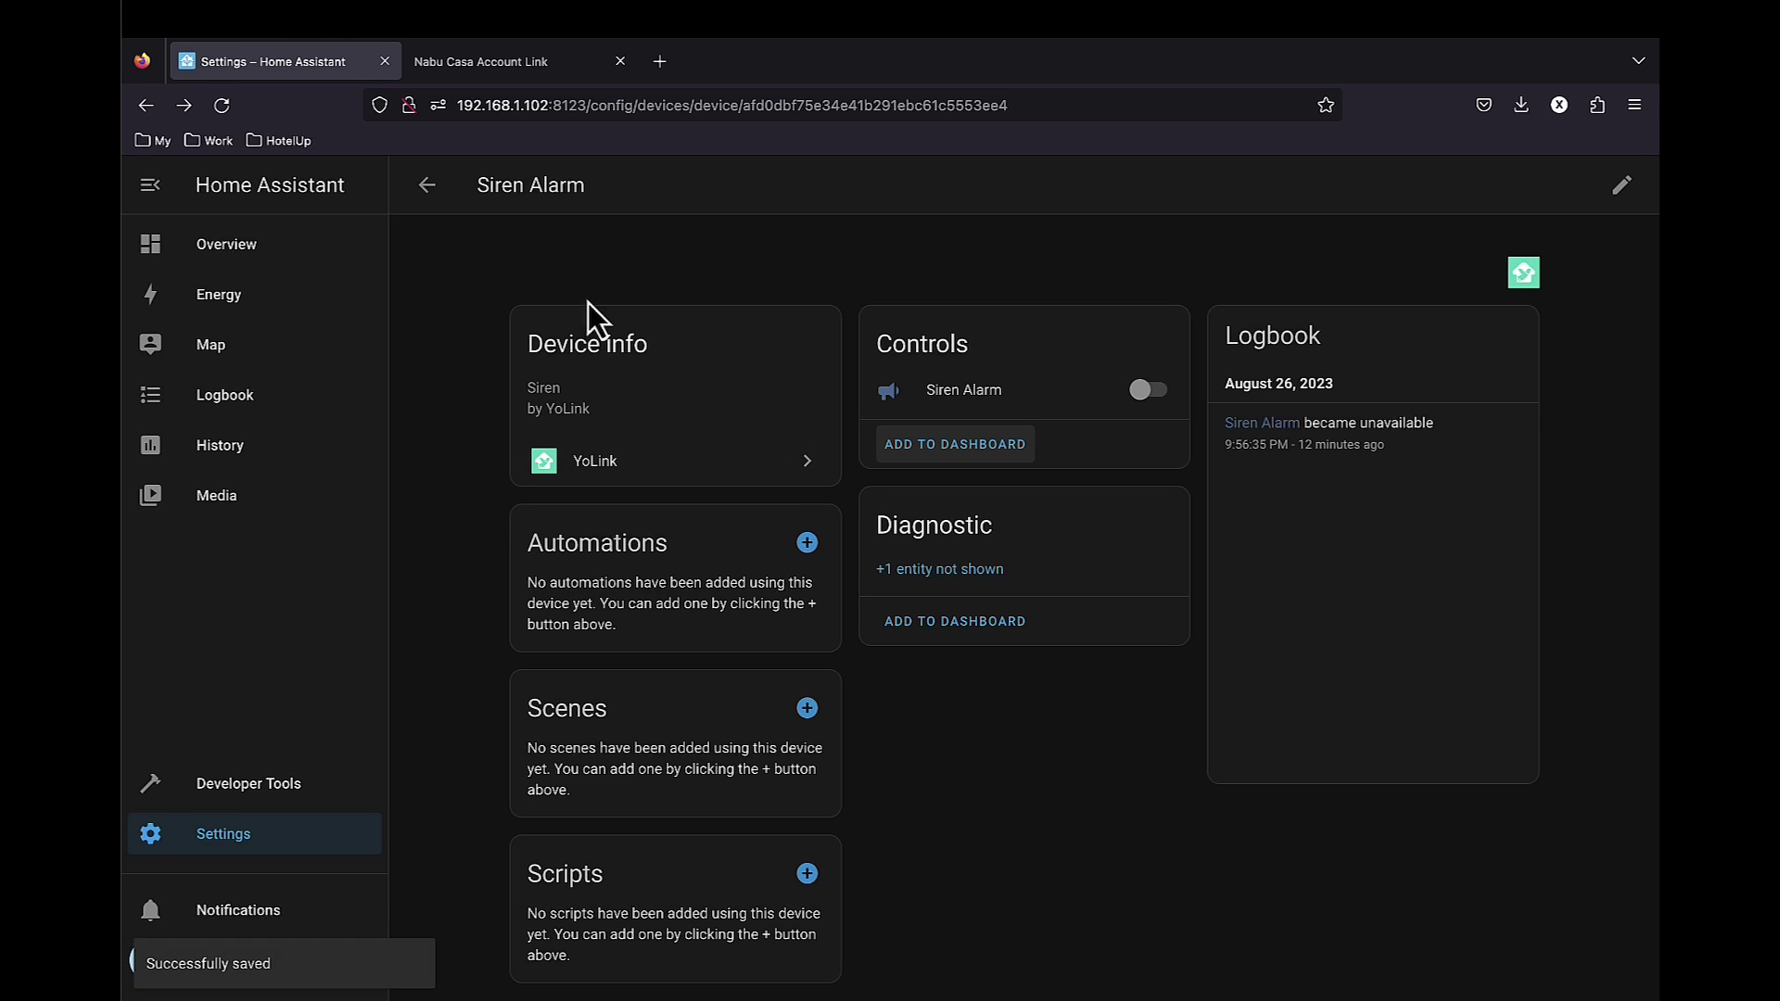
{"action": "left_click", "coordinate": [231, 248]}
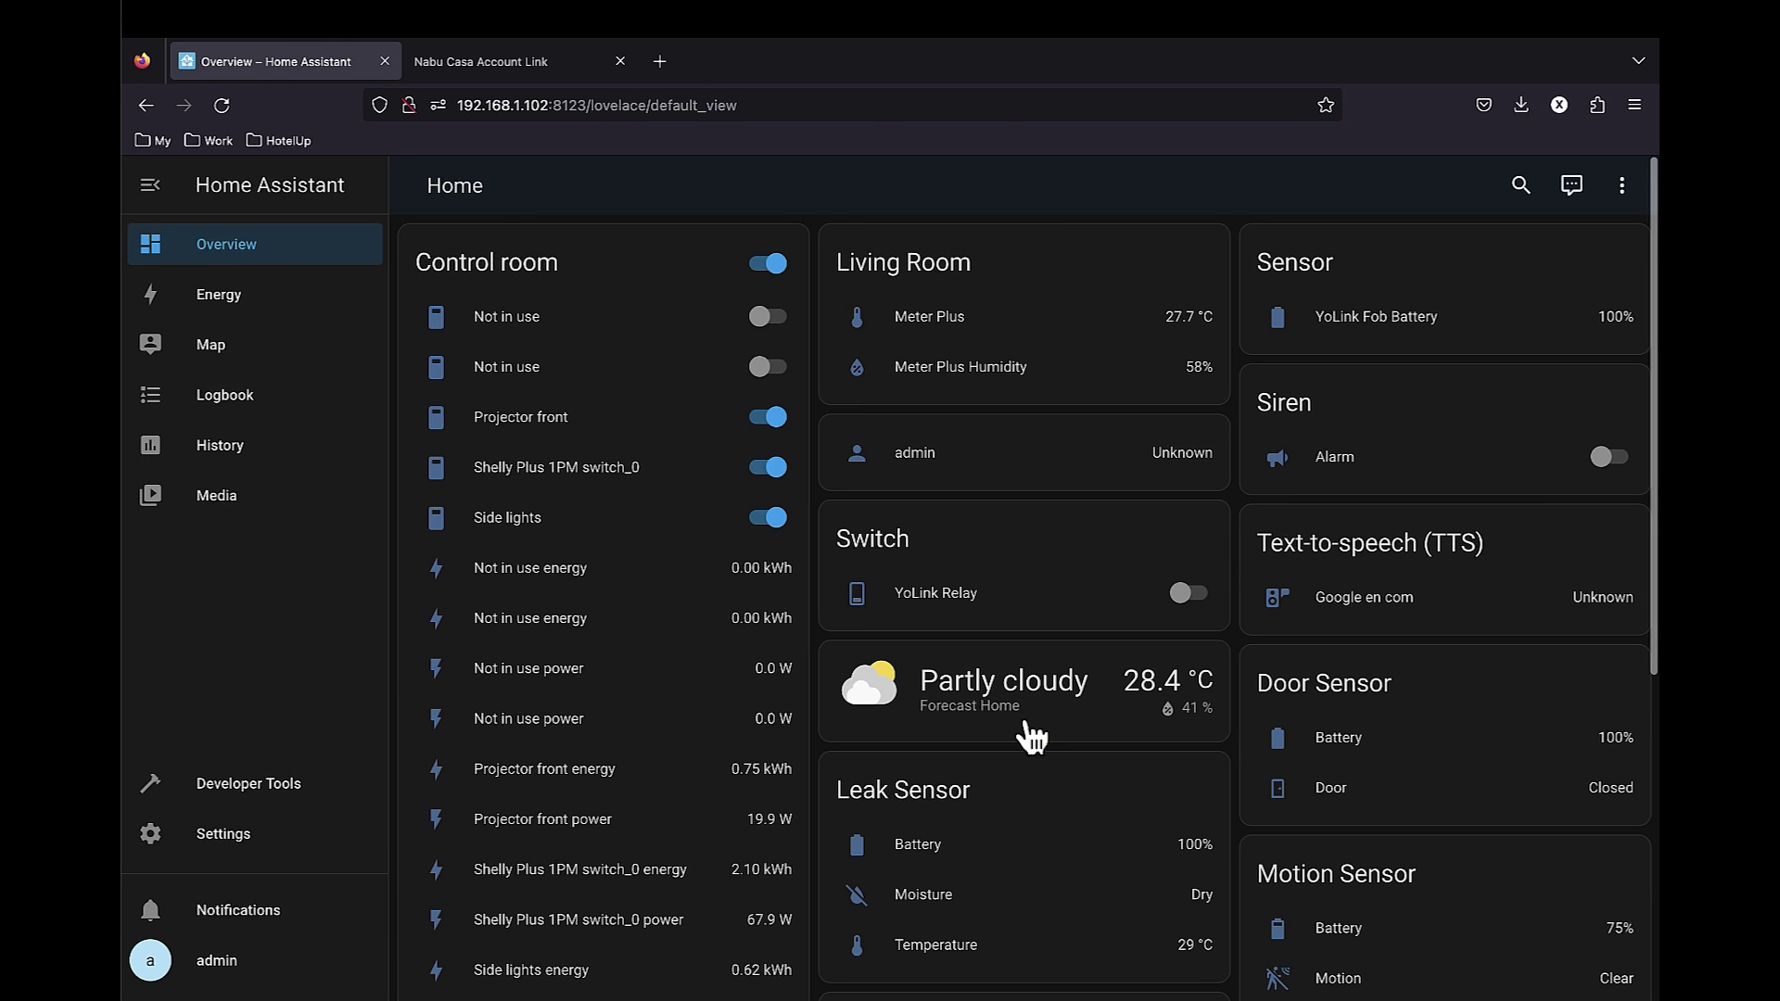
{"action": "scroll", "coordinate": [1028, 725], "scroll_direction": "down", "scroll_amount": 5}
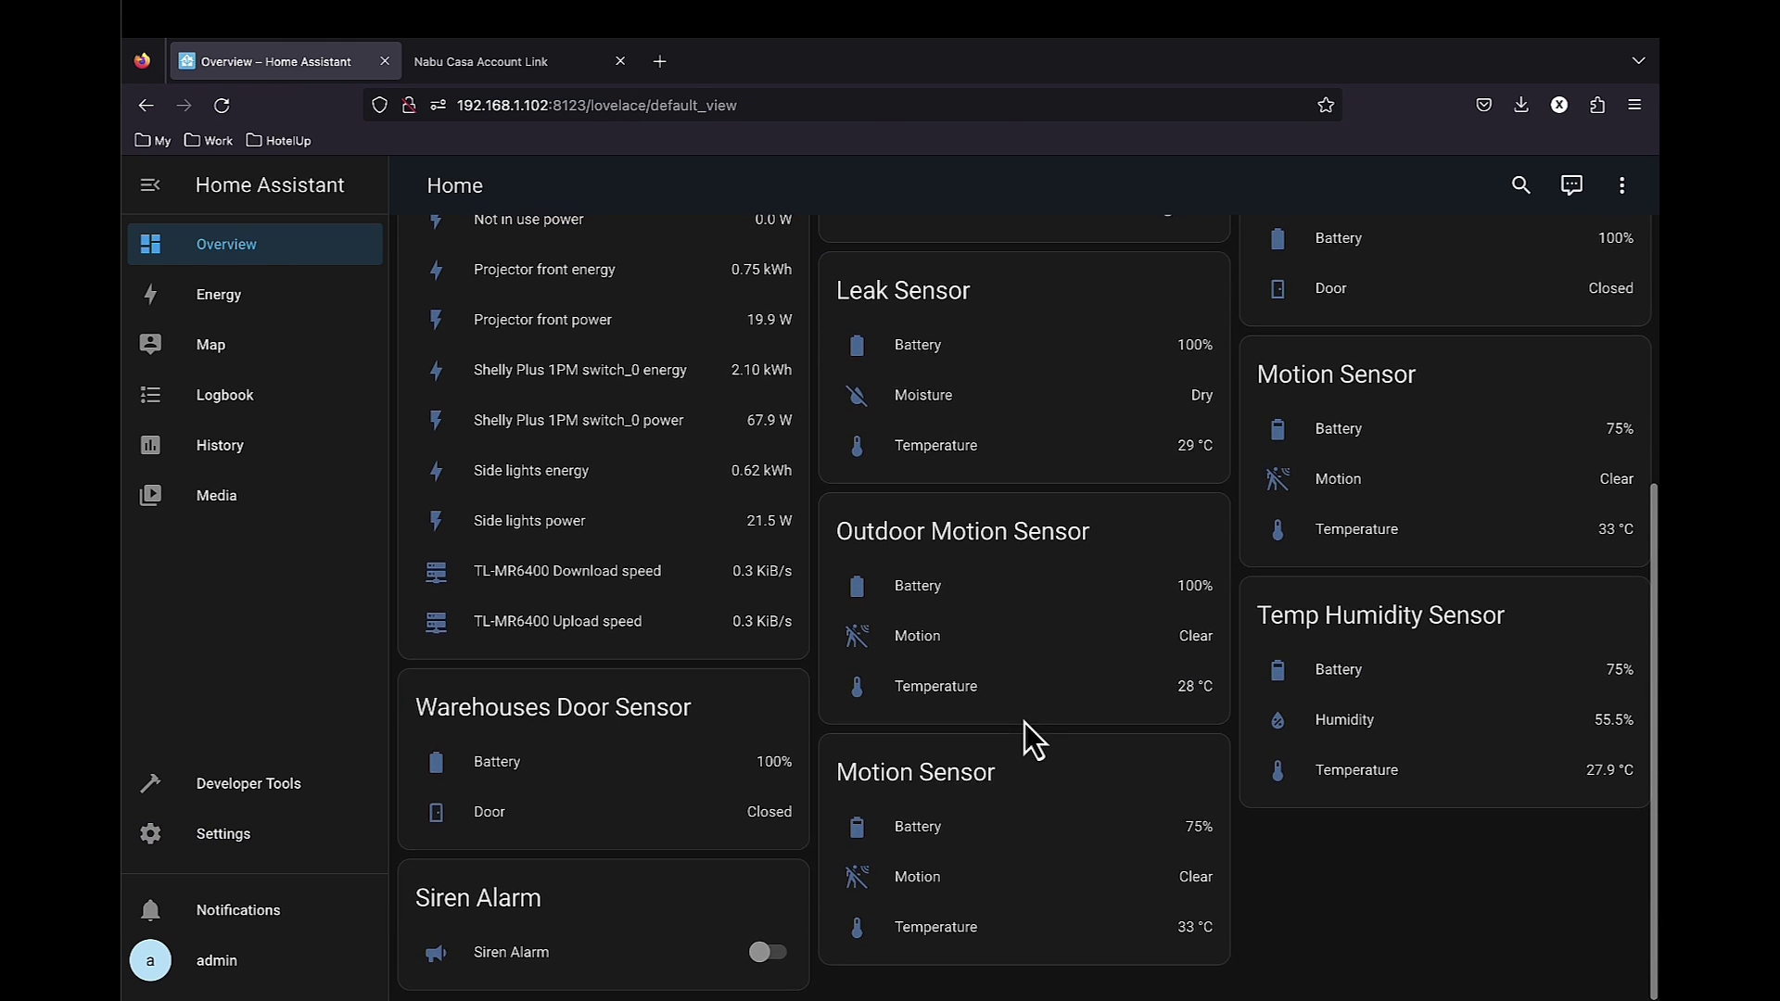
{"action": "scroll", "coordinate": [1026, 721], "scroll_direction": "up", "scroll_amount": 1}
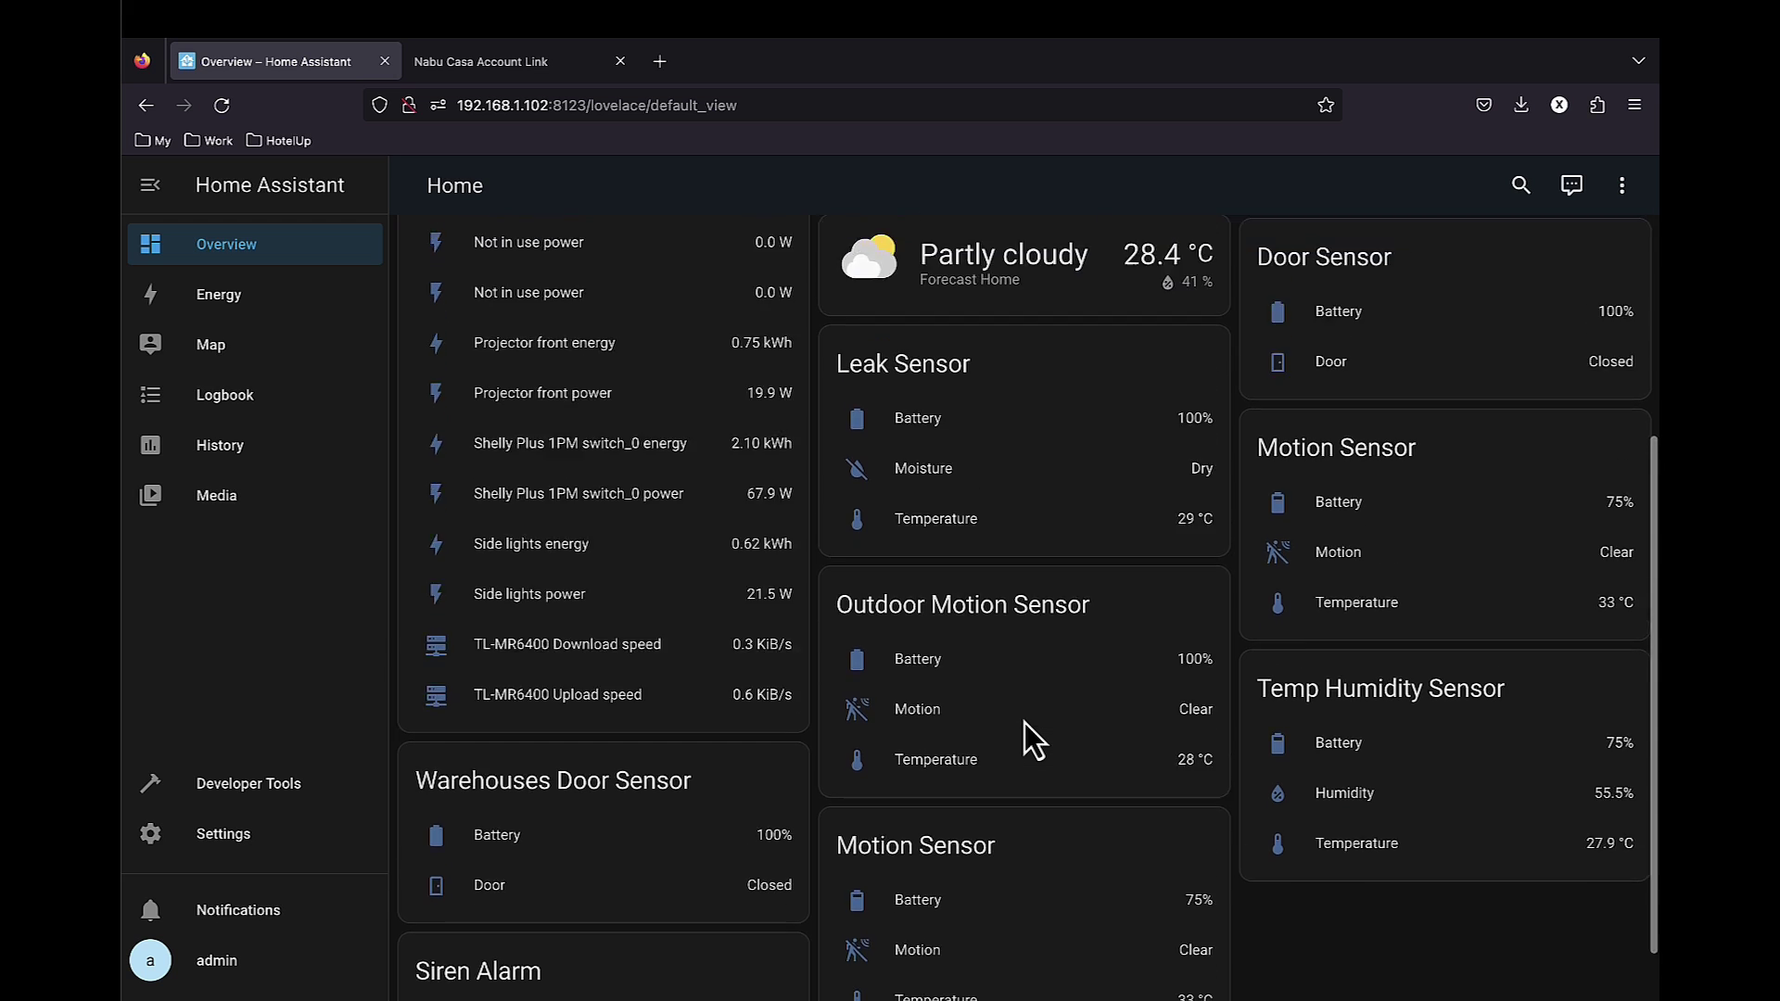
{"action": "scroll", "coordinate": [1026, 721], "scroll_direction": "up", "scroll_amount": 4}
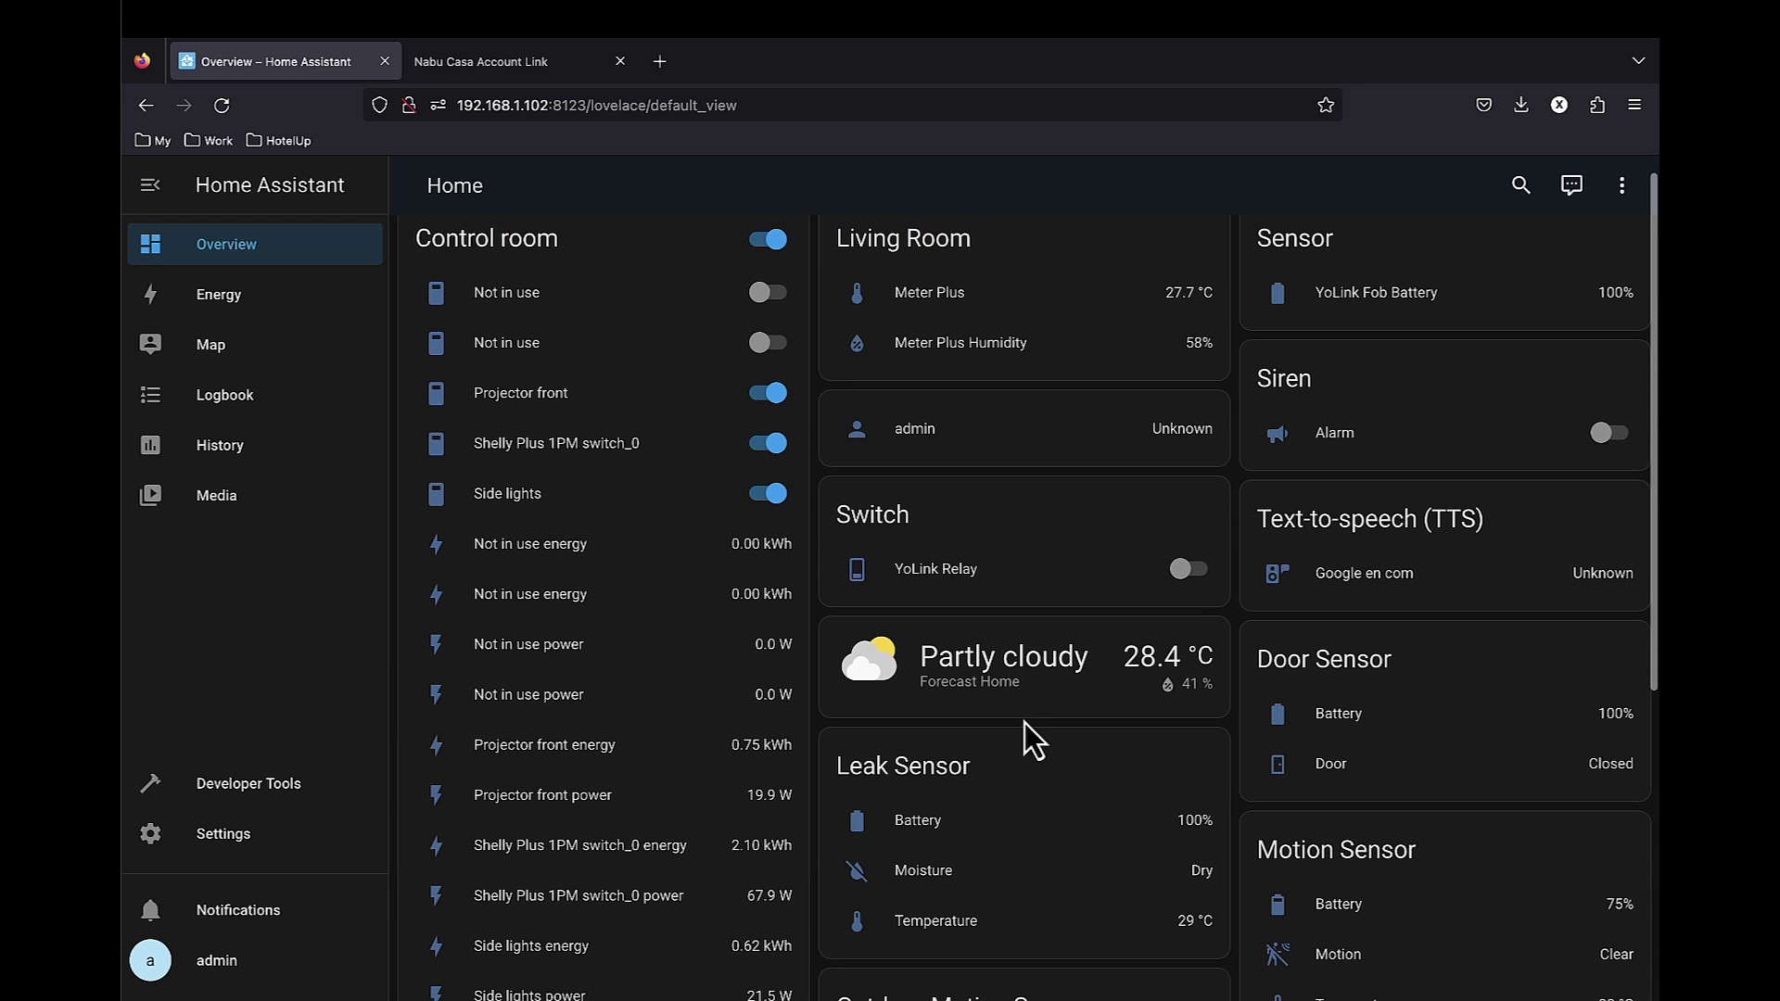
{"action": "left_click", "coordinate": [1611, 436]}
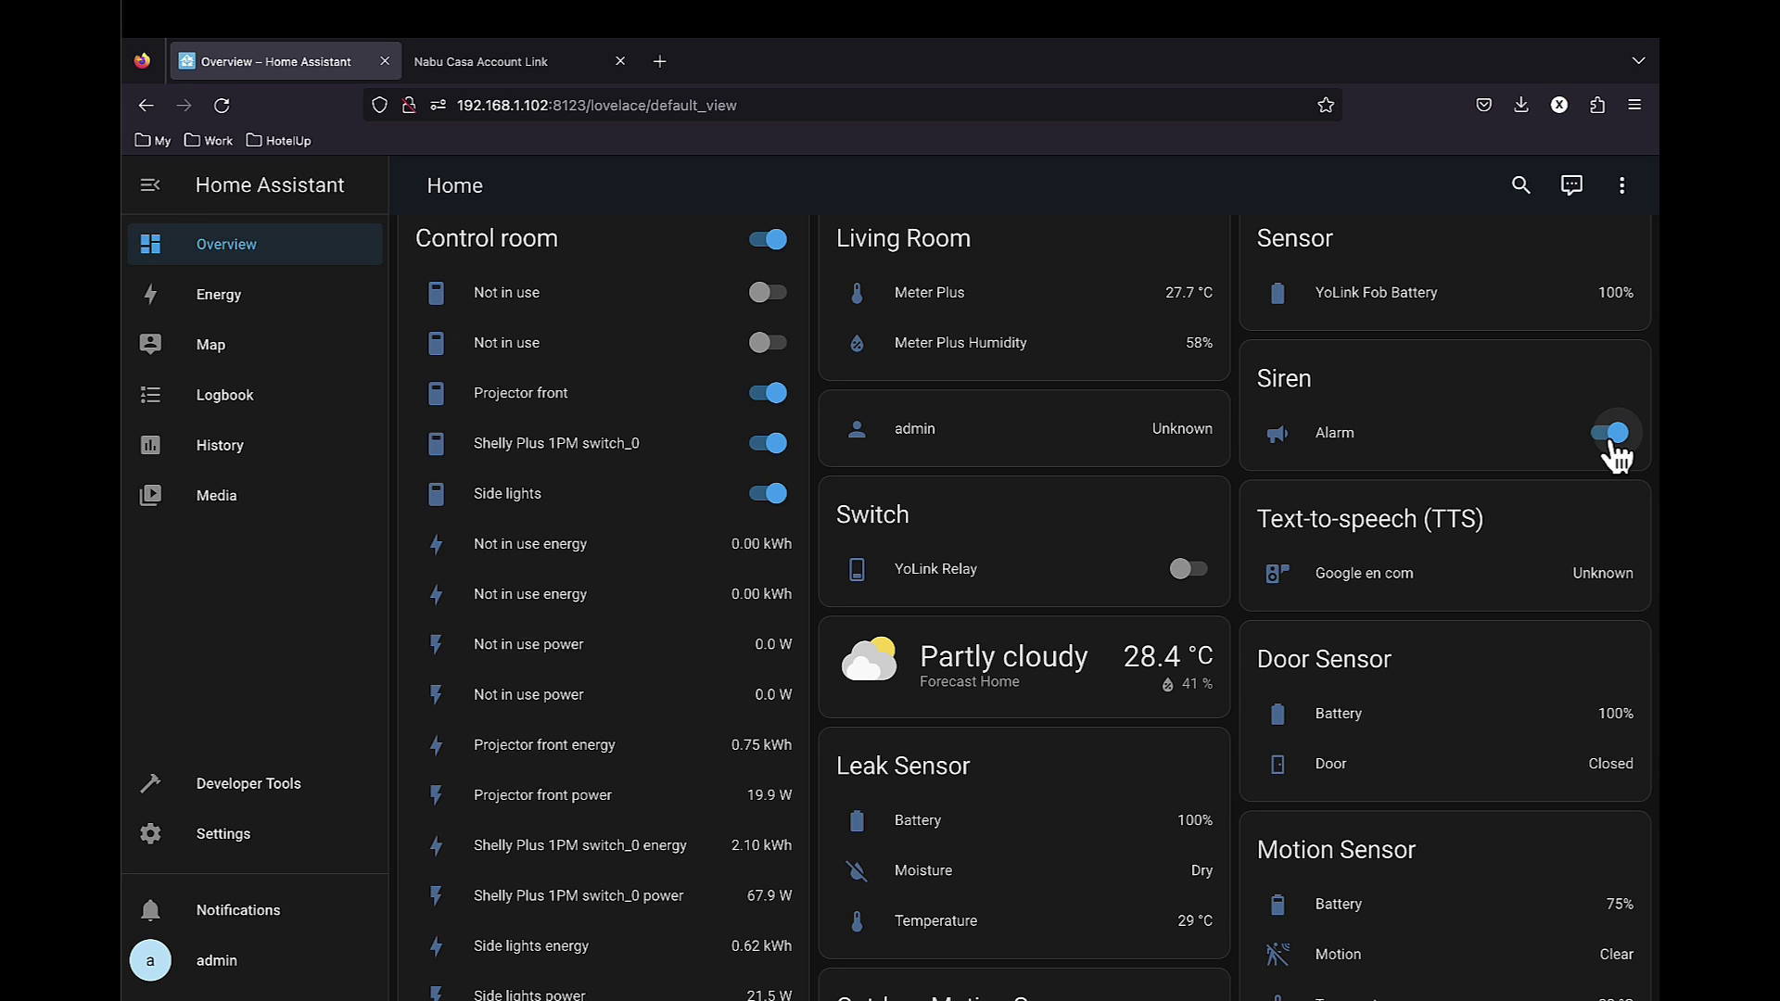
{"action": "left_click", "coordinate": [1611, 435]}
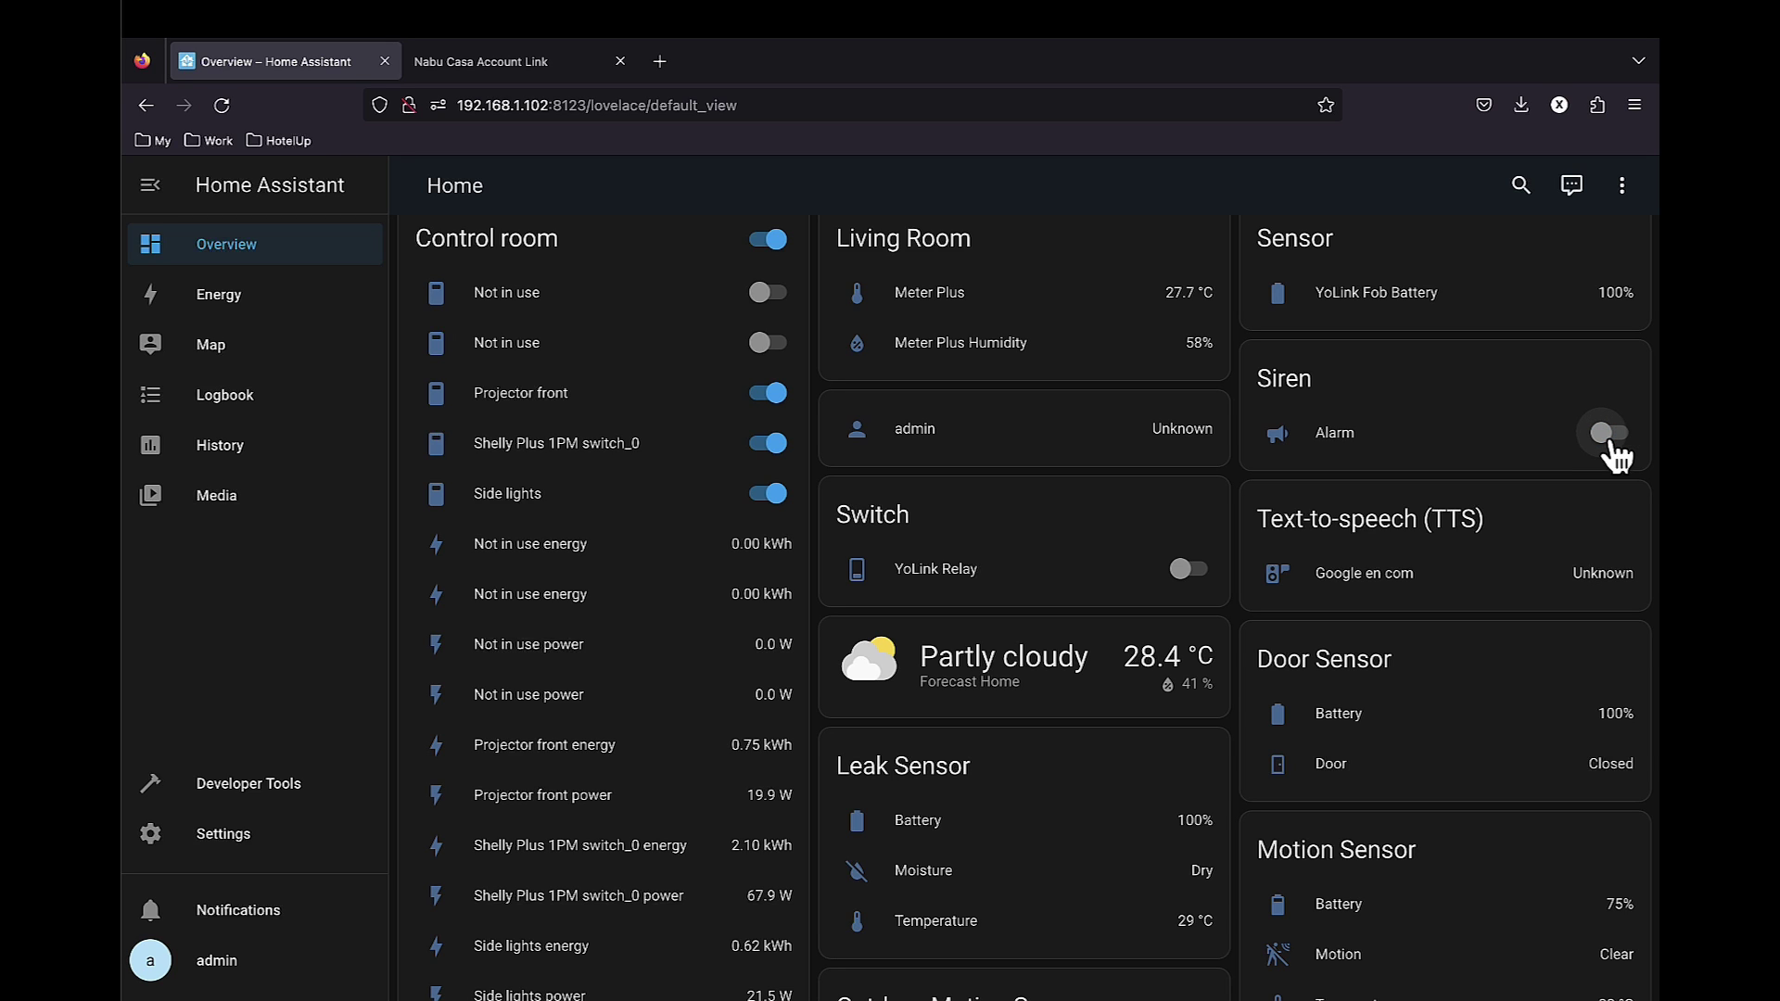